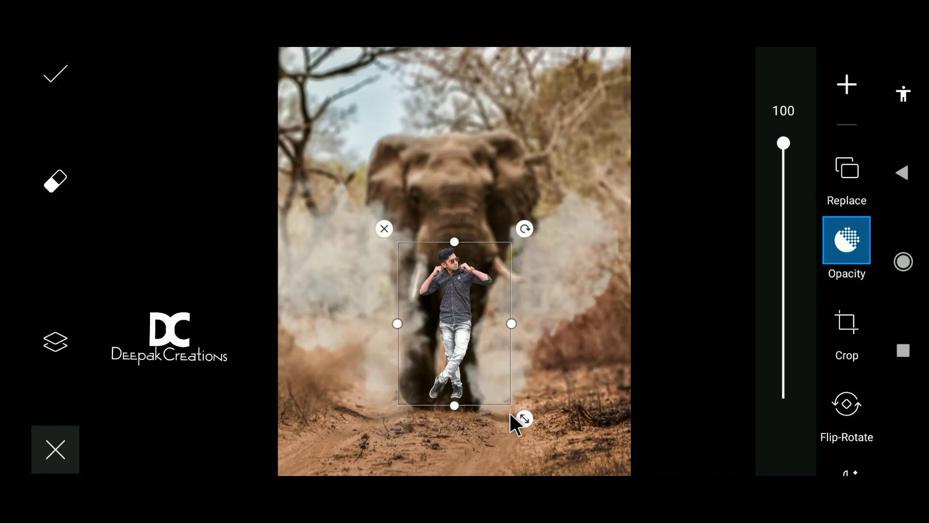
Step: Enlarge the man's cutout and place him on the dirt path in front of the elephant
{"action": "mouse_move", "coordinate": [502, 395]}
{"action": "left_mouse_down"}
{"action": "mouse_move", "coordinate": [496, 402]}
{"action": "mouse_move", "coordinate": [498, 394]}
{"action": "left_mouse_up"}
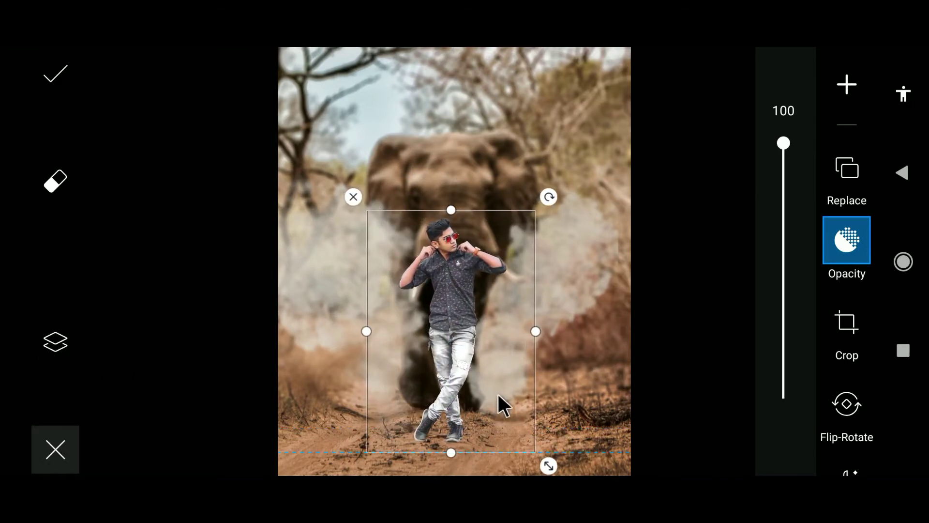
Step: Add the wide shadow image, place it on the ground under the man's feet, and adjust its layer order
{"action": "left_click", "coordinate": [852, 89]}
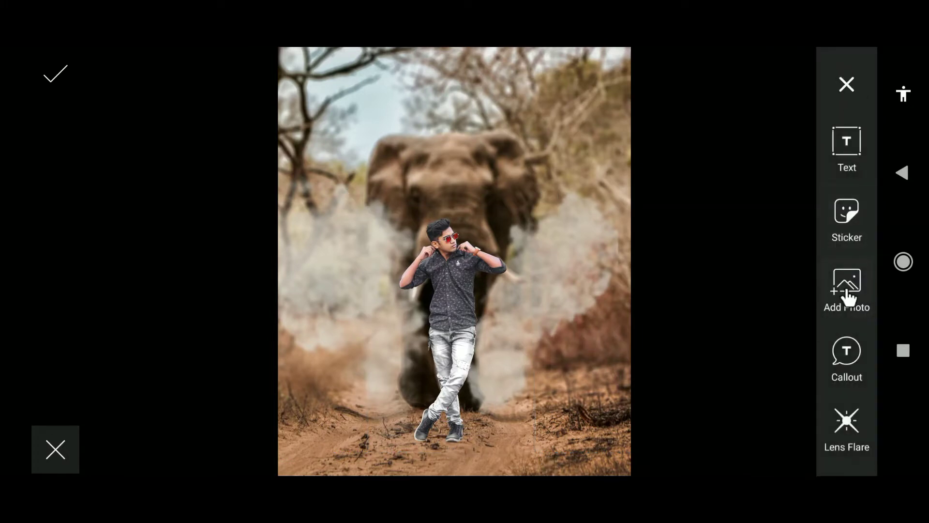
{"action": "left_click", "coordinate": [847, 291]}
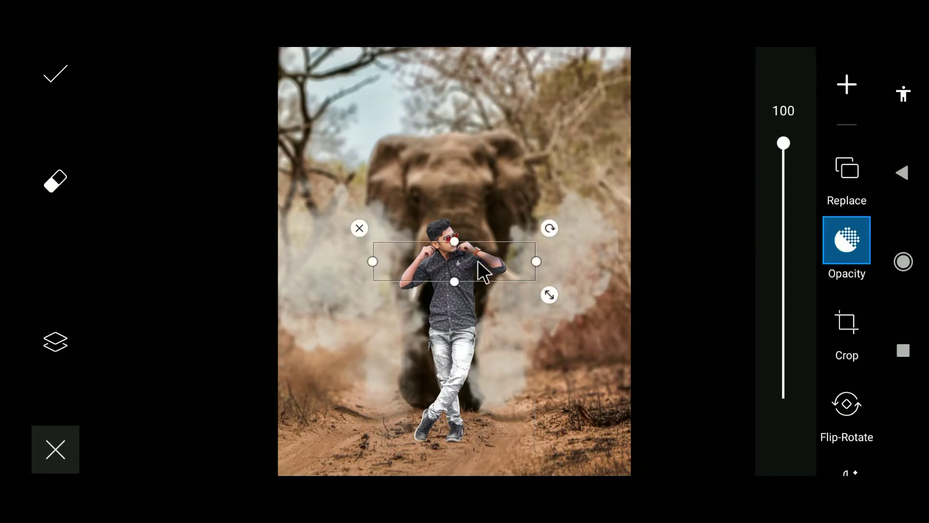
{"action": "left_click_drag", "start_coordinate": [478, 260], "coordinate": [428, 453]}
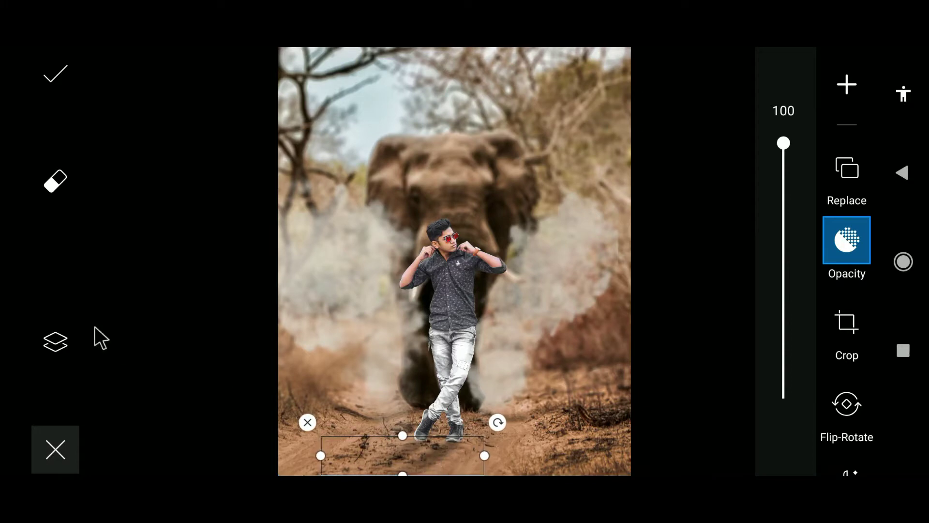
{"action": "left_click", "coordinate": [61, 358]}
{"action": "left_click", "coordinate": [115, 264]}
{"action": "left_click", "coordinate": [115, 259]}
{"action": "left_click_drag", "start_coordinate": [401, 449], "coordinate": [412, 454]}
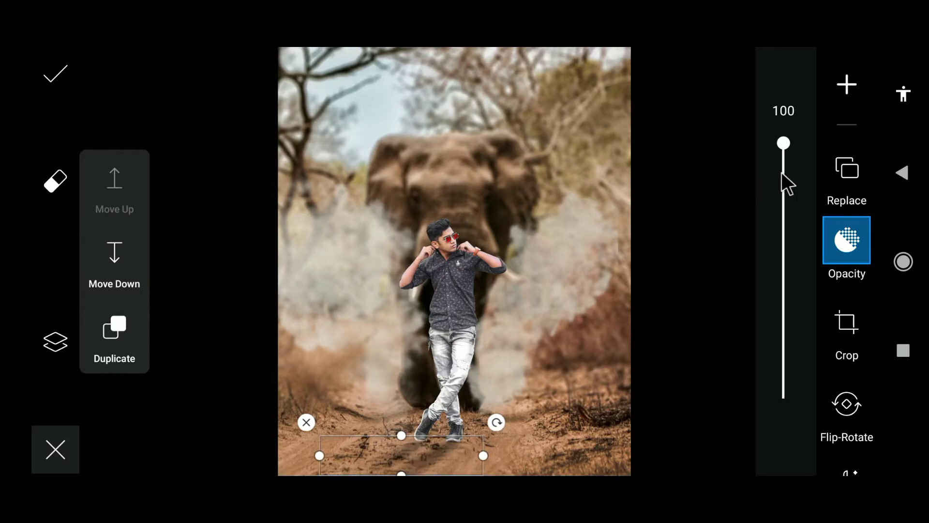
Step: Add a smoke image, enlarge and tilt it, and place it over the left side of the man
{"action": "left_click", "coordinate": [847, 88]}
{"action": "left_click", "coordinate": [848, 280]}
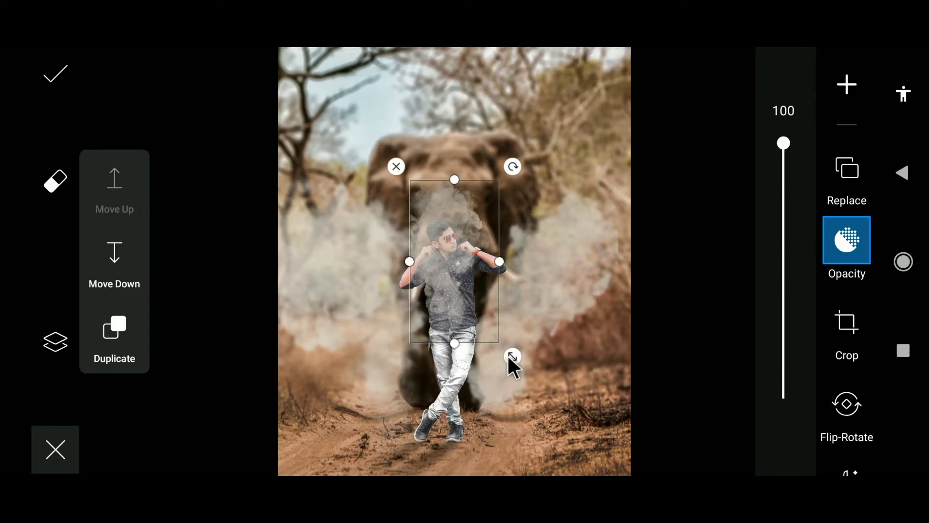
{"action": "left_click_drag", "start_coordinate": [507, 353], "coordinate": [510, 461]}
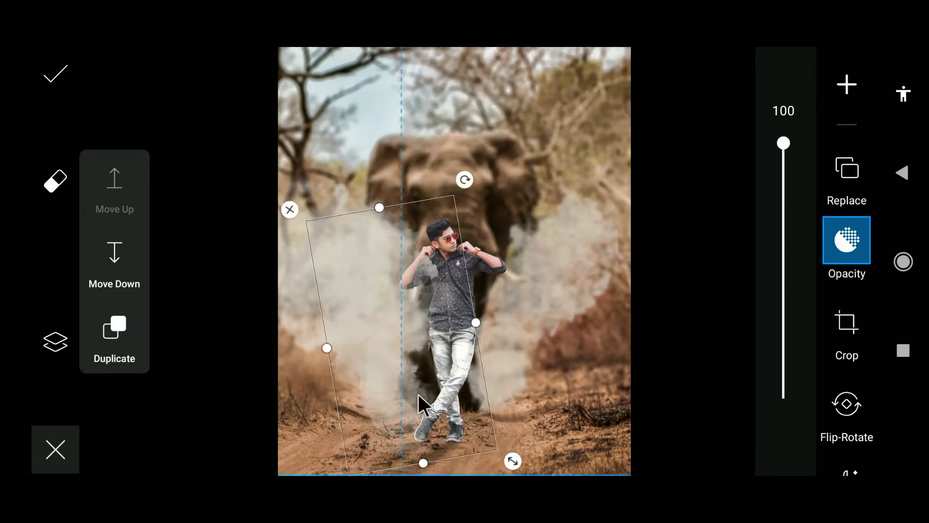
{"action": "left_click_drag", "start_coordinate": [462, 180], "coordinate": [446, 176]}
{"action": "left_click_drag", "start_coordinate": [442, 270], "coordinate": [449, 268]}
Step: Erase part of the added smoke layer with a stroke across the scene
{"action": "left_click", "coordinate": [55, 181]}
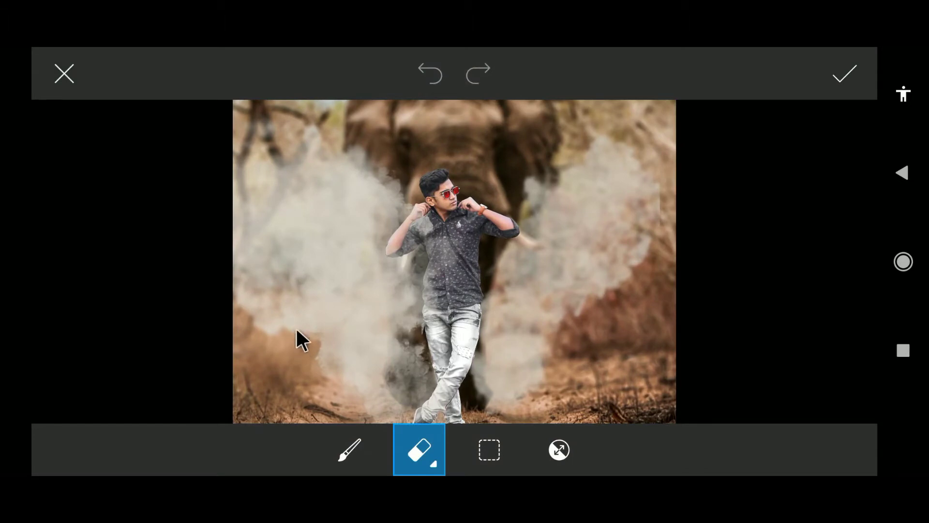
{"action": "left_click_drag", "start_coordinate": [269, 249], "coordinate": [600, 305]}
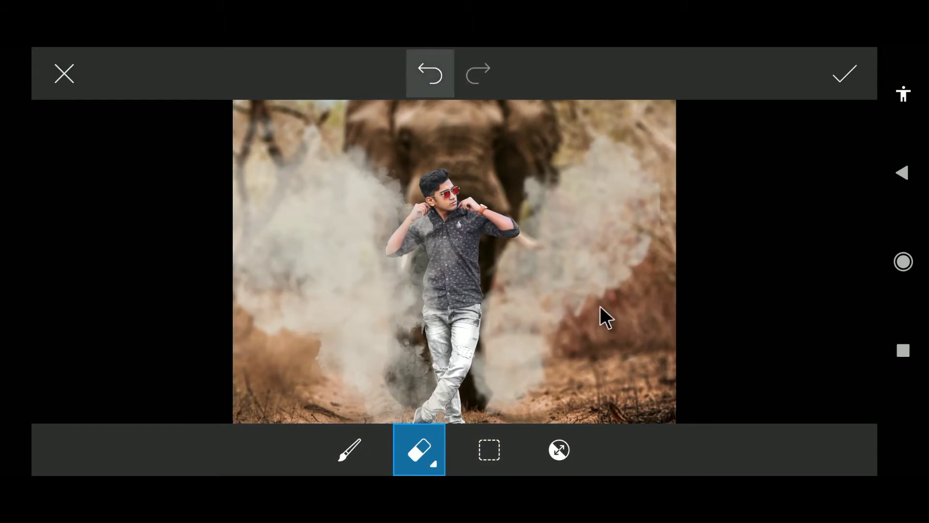
{"action": "left_click", "coordinate": [845, 75]}
Step: Add another smoke image, enlarge it, and position it to the left of the man's body and legs
{"action": "left_click", "coordinate": [847, 87]}
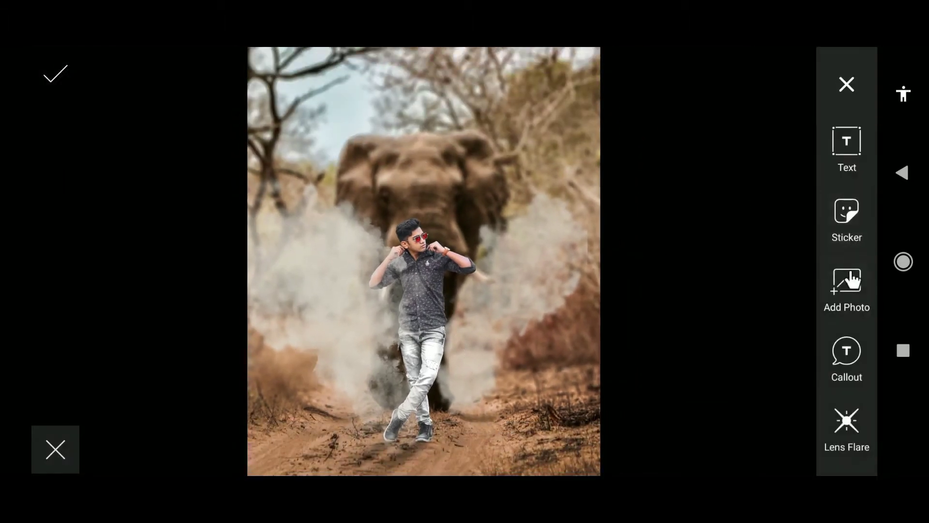
{"action": "left_click", "coordinate": [489, 339]}
{"action": "left_click_drag", "start_coordinate": [505, 352], "coordinate": [540, 386]}
{"action": "left_click_drag", "start_coordinate": [488, 310], "coordinate": [324, 422]}
{"action": "mouse_move", "coordinate": [448, 460]}
{"action": "left_mouse_down"}
{"action": "mouse_move", "coordinate": [465, 473]}
{"action": "mouse_move", "coordinate": [456, 462]}
{"action": "left_mouse_up"}
{"action": "mouse_move", "coordinate": [421, 413]}
{"action": "left_mouse_down"}
{"action": "mouse_move", "coordinate": [419, 433]}
{"action": "mouse_move", "coordinate": [435, 422]}
{"action": "left_mouse_up"}
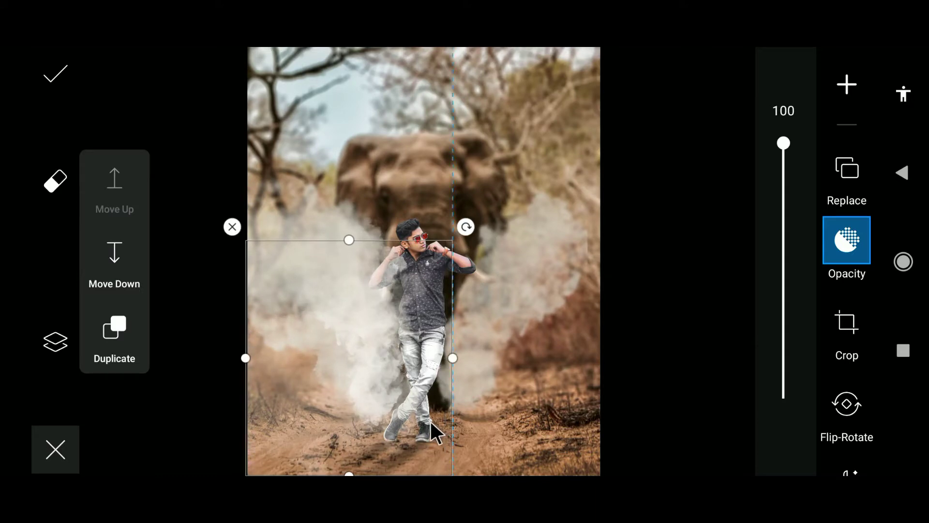
Step: Add one more smoke image and position it to the right of the man
{"action": "left_click", "coordinate": [844, 105]}
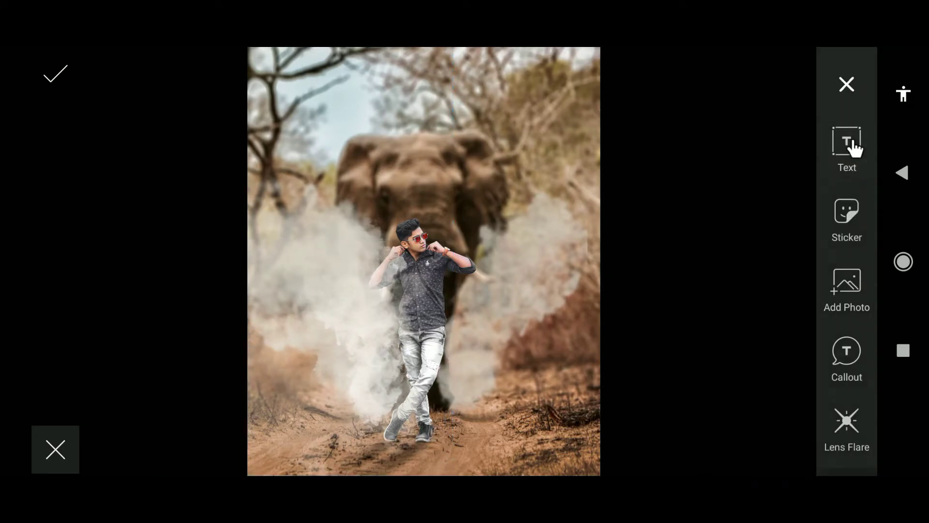
{"action": "left_click", "coordinate": [846, 279]}
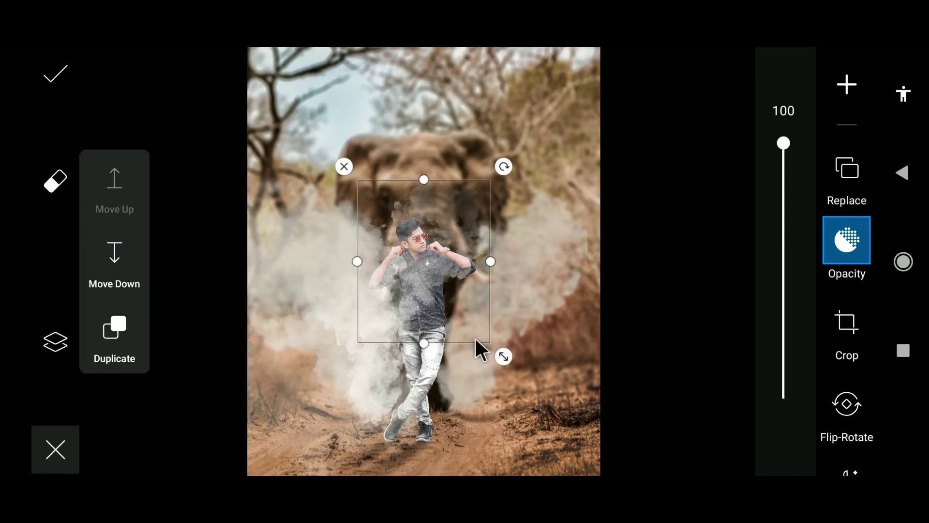
{"action": "left_click_drag", "start_coordinate": [456, 293], "coordinate": [498, 353]}
Step: Add the black particle overlay, enlarge it to cover the whole image, and set its blend mode to Screen
{"action": "left_click", "coordinate": [846, 94]}
{"action": "left_click", "coordinate": [480, 328]}
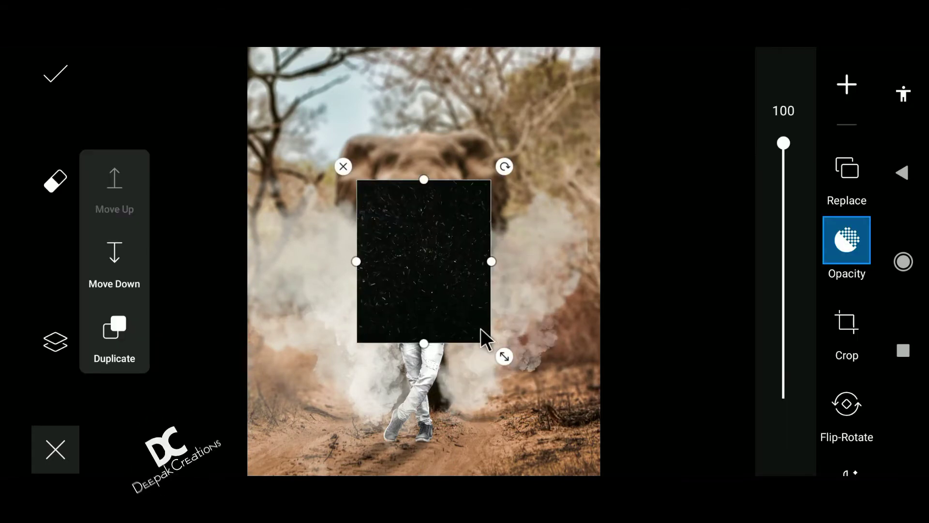
{"action": "left_click_drag", "start_coordinate": [508, 362], "coordinate": [735, 475]}
{"action": "scroll", "coordinate": [842, 334], "scroll_direction": "down", "scroll_amount": 5}
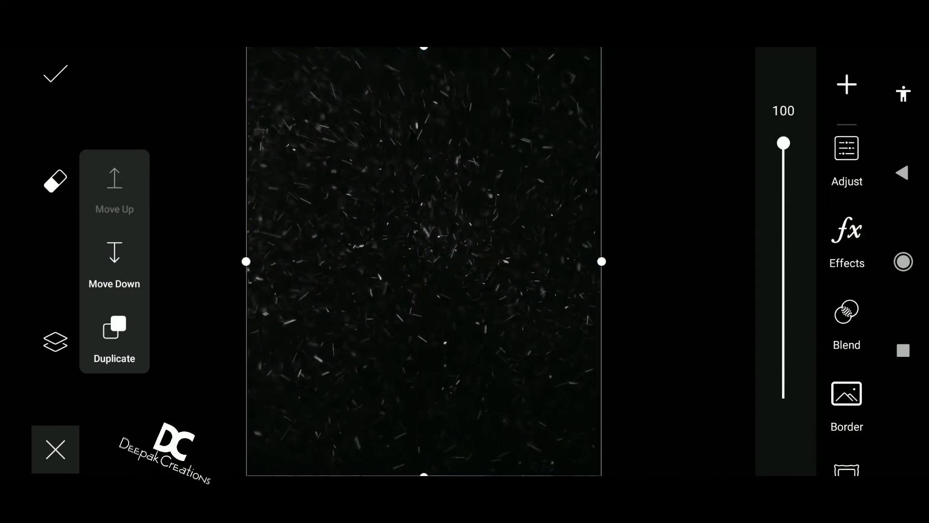
{"action": "left_click", "coordinate": [847, 315]}
{"action": "left_click", "coordinate": [784, 322]}
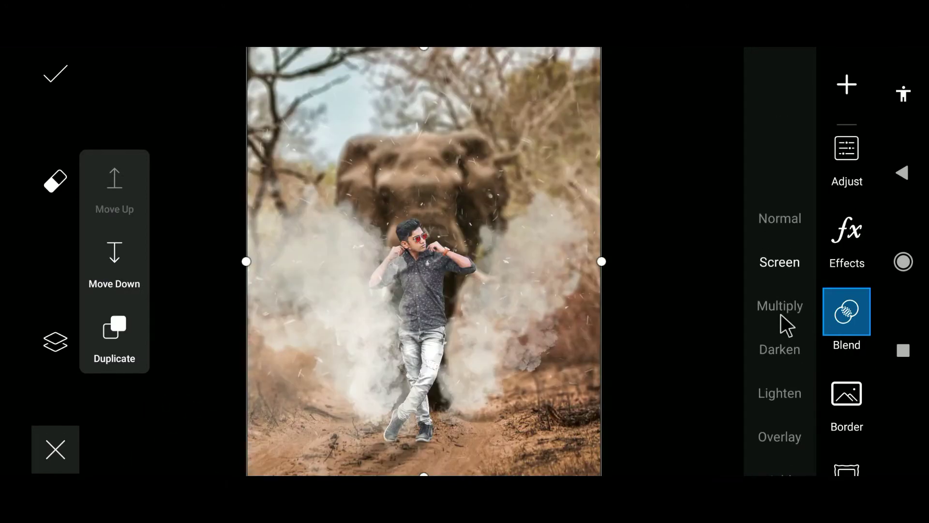
Step: Erase the particle overlay where it covers the man
{"action": "left_click", "coordinate": [54, 181]}
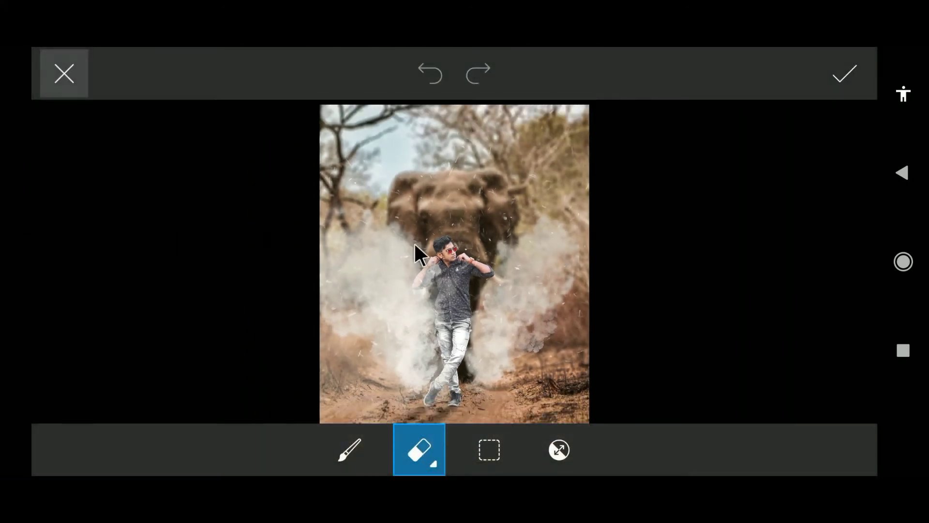
{"action": "left_click", "coordinate": [451, 270]}
{"action": "left_click", "coordinate": [831, 70]}
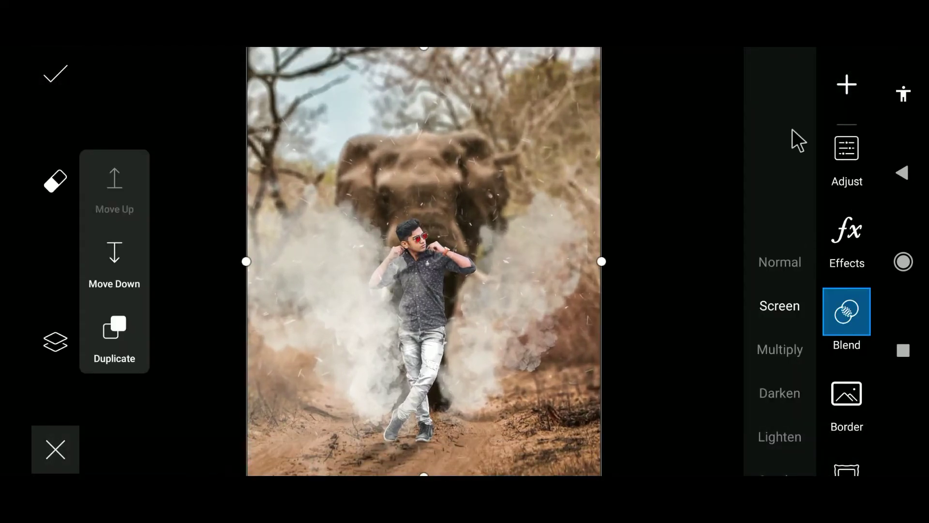
Step: Add the white glow image with Screen blending, move it above the elephant's head, and enlarge it
{"action": "left_click", "coordinate": [847, 90]}
{"action": "left_click", "coordinate": [863, 290]}
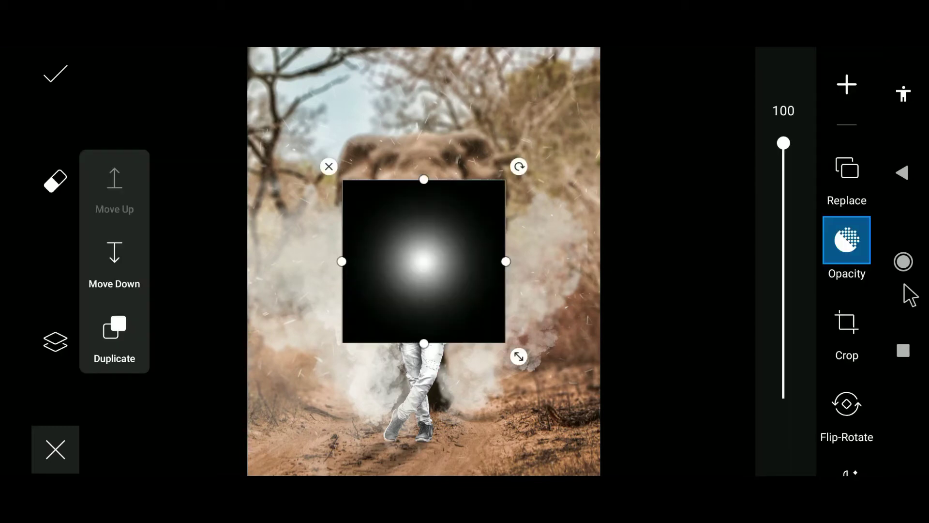
{"action": "scroll", "coordinate": [856, 290], "scroll_direction": "down", "scroll_amount": 5}
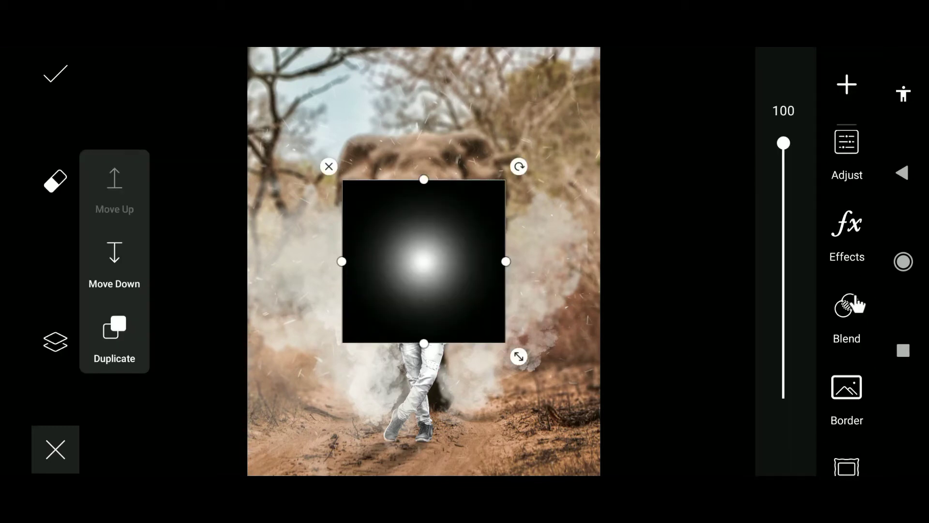
{"action": "left_click", "coordinate": [847, 297]}
{"action": "left_click", "coordinate": [780, 305]}
{"action": "left_click_drag", "start_coordinate": [456, 290], "coordinate": [480, 144]}
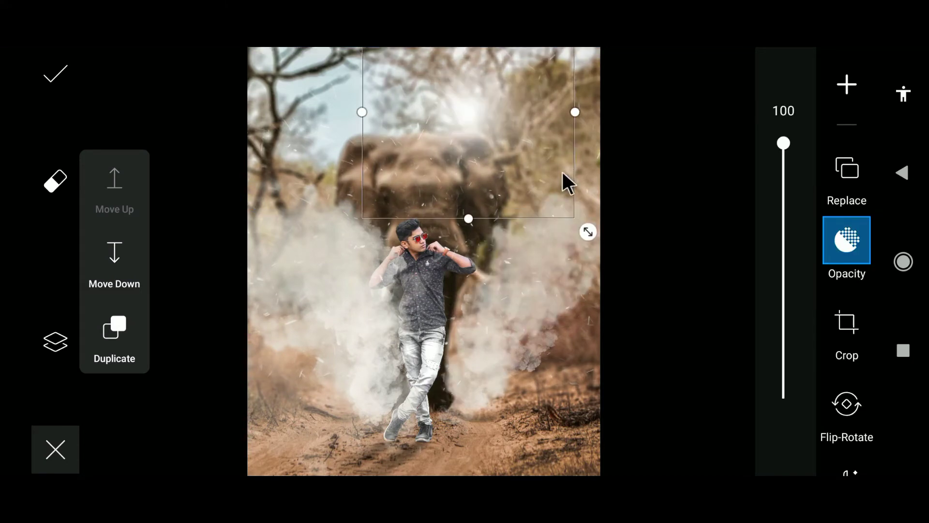
{"action": "left_click_drag", "start_coordinate": [589, 231], "coordinate": [668, 294]}
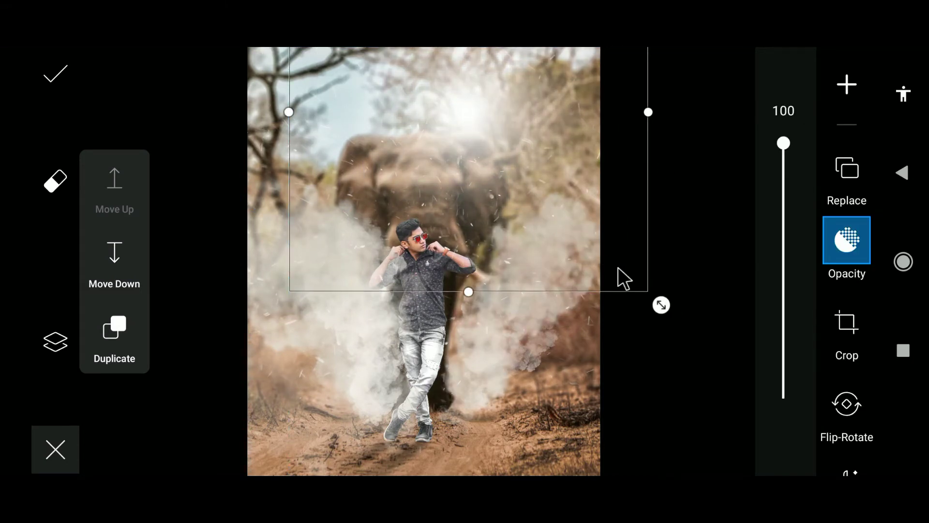
Step: Add the second elephant cutout, enlarge it along the scene's left edge, and move its layer down two levels
{"action": "left_click", "coordinate": [847, 88]}
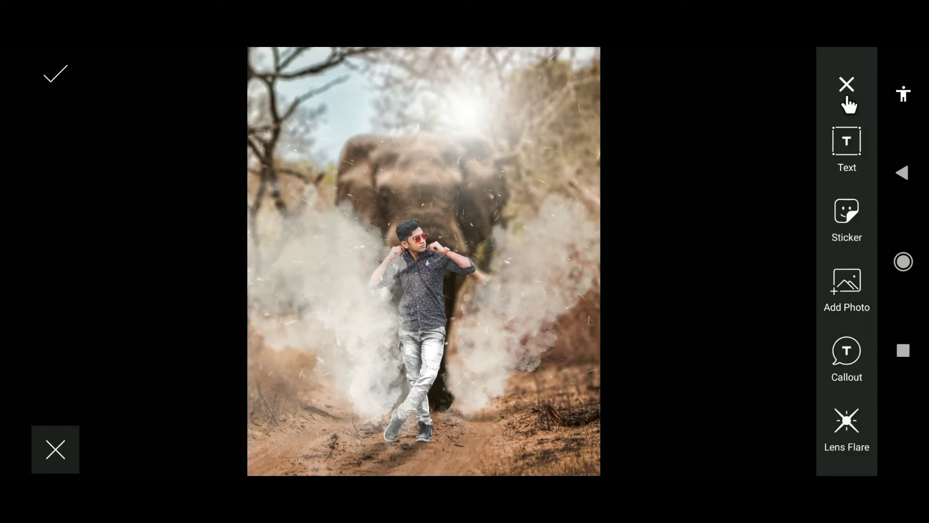
{"action": "left_click", "coordinate": [847, 285]}
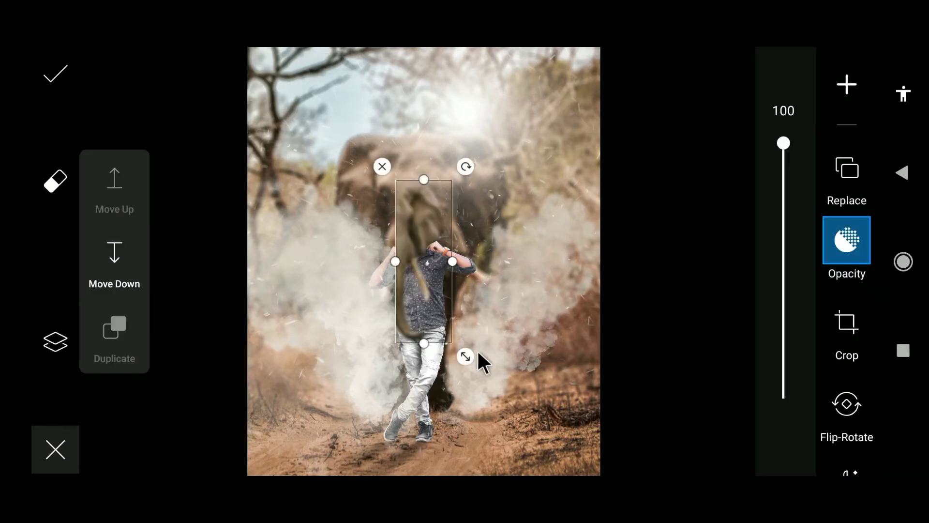
{"action": "left_click_drag", "start_coordinate": [477, 350], "coordinate": [715, 475]}
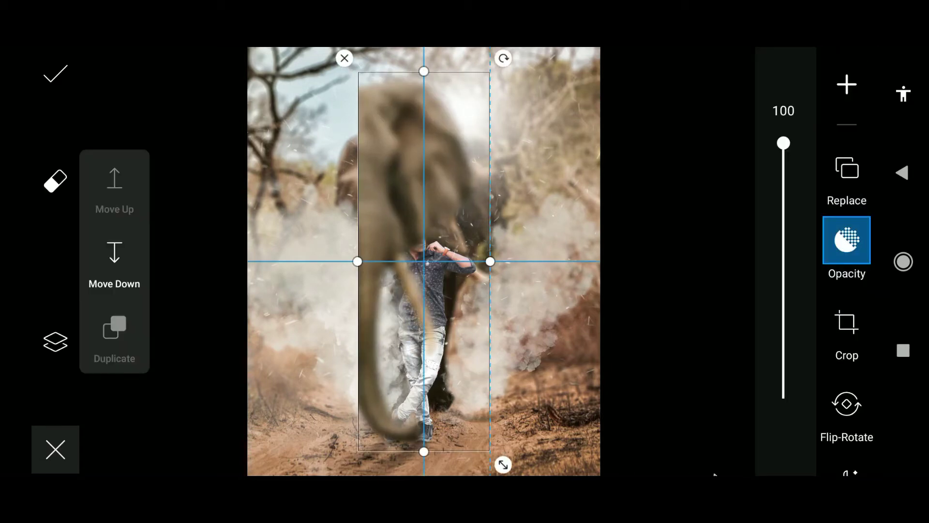
{"action": "left_click_drag", "start_coordinate": [425, 249], "coordinate": [304, 224]}
{"action": "left_click_drag", "start_coordinate": [397, 437], "coordinate": [414, 445]}
{"action": "left_click_drag", "start_coordinate": [311, 209], "coordinate": [323, 235]}
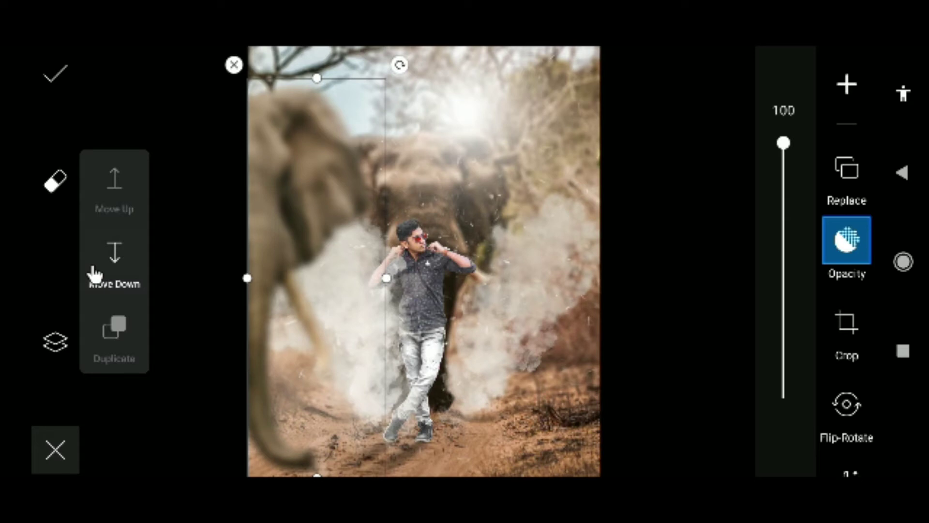
{"action": "left_click", "coordinate": [114, 266]}
{"action": "left_click", "coordinate": [116, 267]}
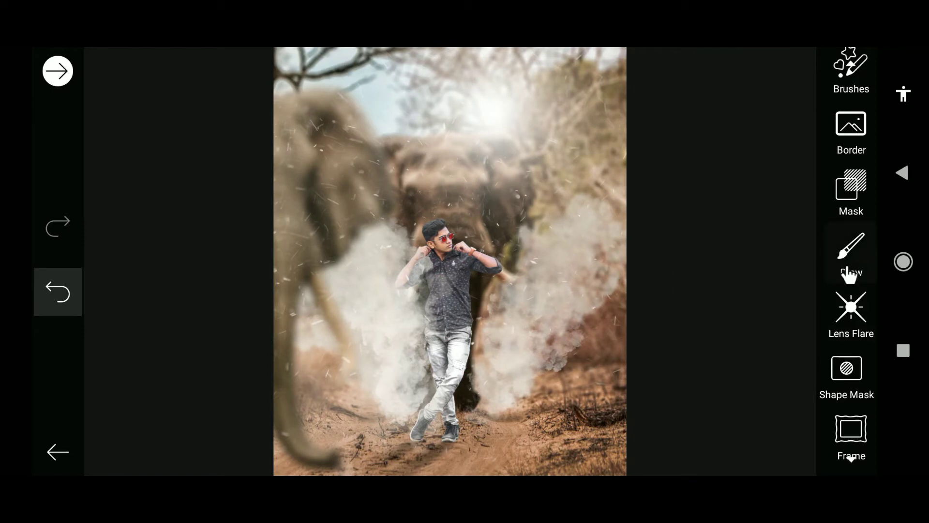
Step: Increase the brightness of the combined image with the Adjust tool
{"action": "scroll", "coordinate": [866, 191], "scroll_direction": "up", "scroll_amount": 5}
{"action": "left_click", "coordinate": [851, 167]}
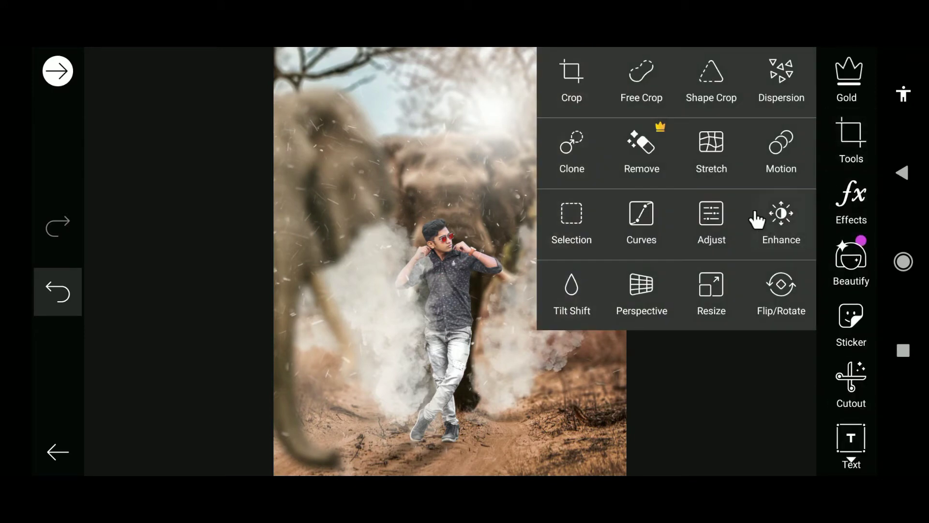
{"action": "left_click", "coordinate": [712, 218]}
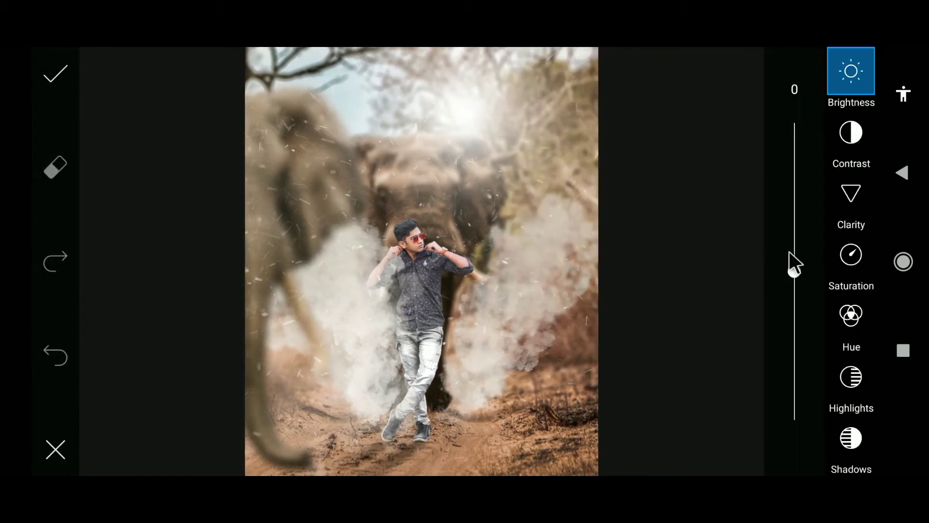
{"action": "left_click_drag", "start_coordinate": [788, 251], "coordinate": [791, 245]}
Step: Open masking for the brightness adjustment and set its restore brush to size 9 and hardness 0
{"action": "left_click", "coordinate": [54, 175]}
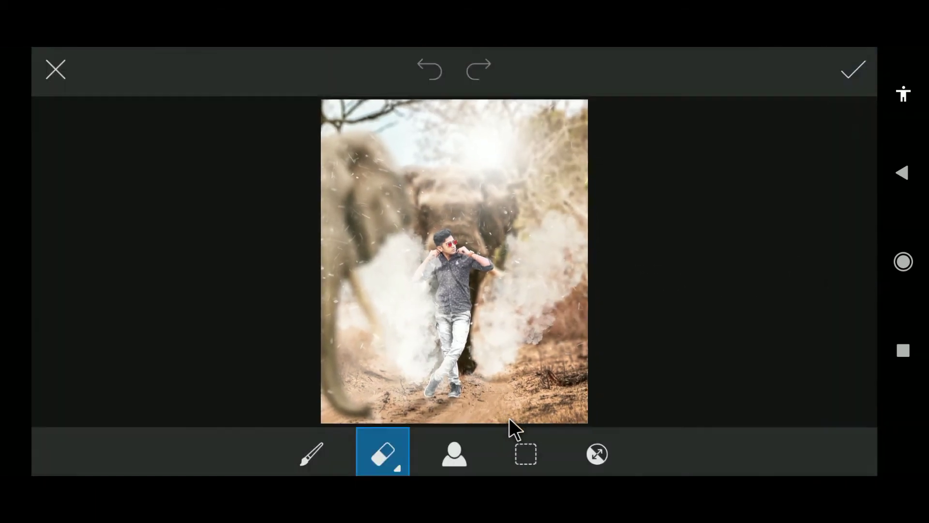
{"action": "left_click", "coordinate": [311, 453]}
{"action": "left_click", "coordinate": [313, 451]}
{"action": "left_click_drag", "start_coordinate": [531, 392], "coordinate": [316, 400]}
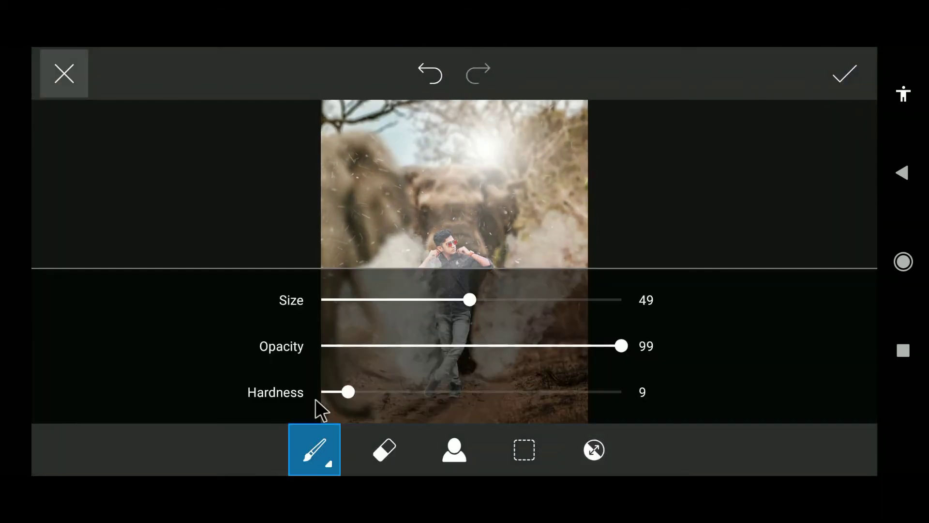
{"action": "left_click", "coordinate": [319, 447]}
{"action": "scroll", "coordinate": [485, 267], "scroll_direction": "up", "scroll_amount": 5}
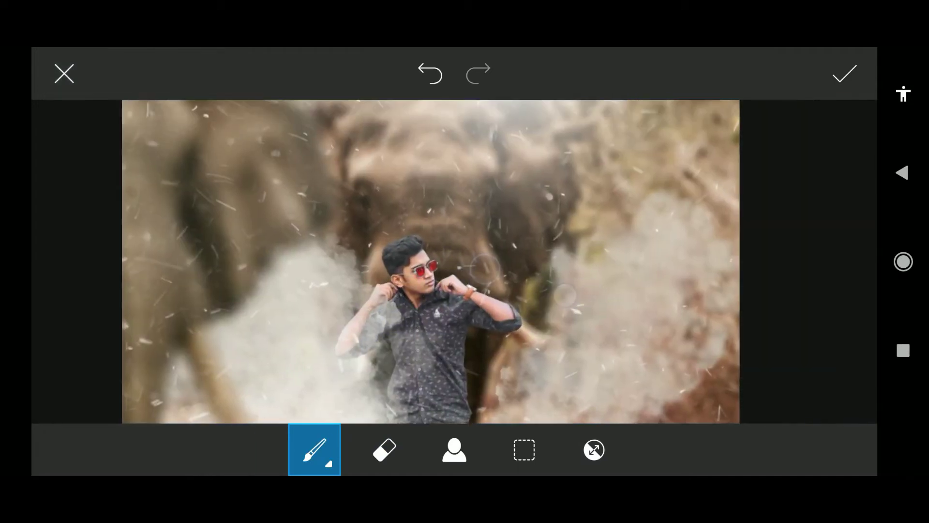
{"action": "scroll", "coordinate": [550, 301], "scroll_direction": "up", "scroll_amount": 5}
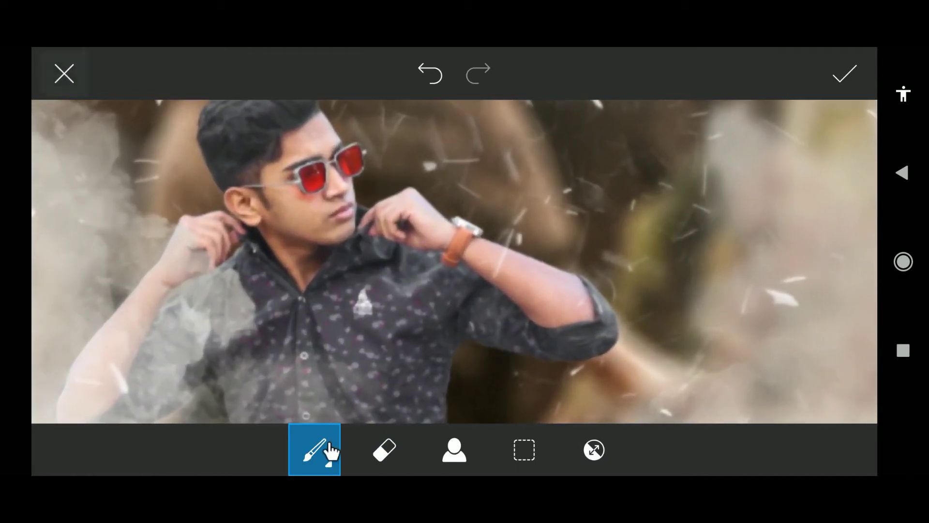
{"action": "left_click", "coordinate": [332, 451]}
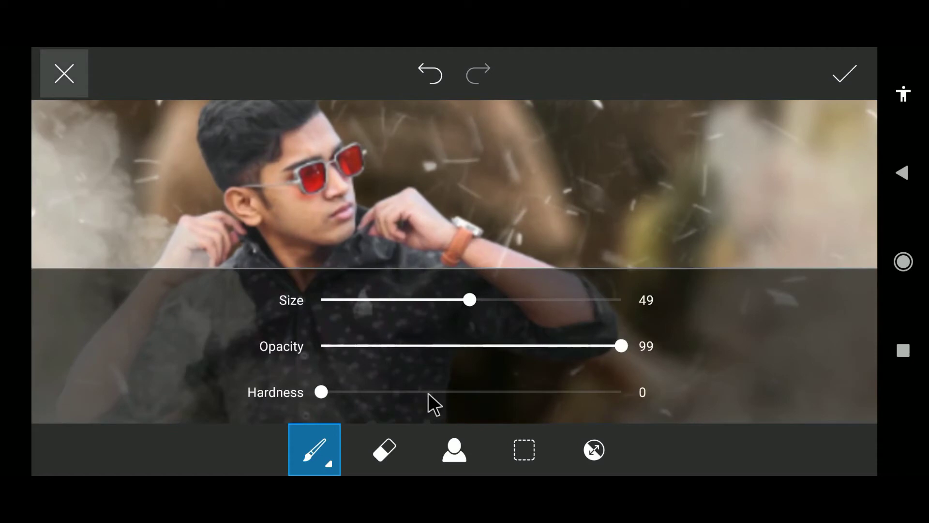
{"action": "left_click_drag", "start_coordinate": [420, 300], "coordinate": [344, 304]}
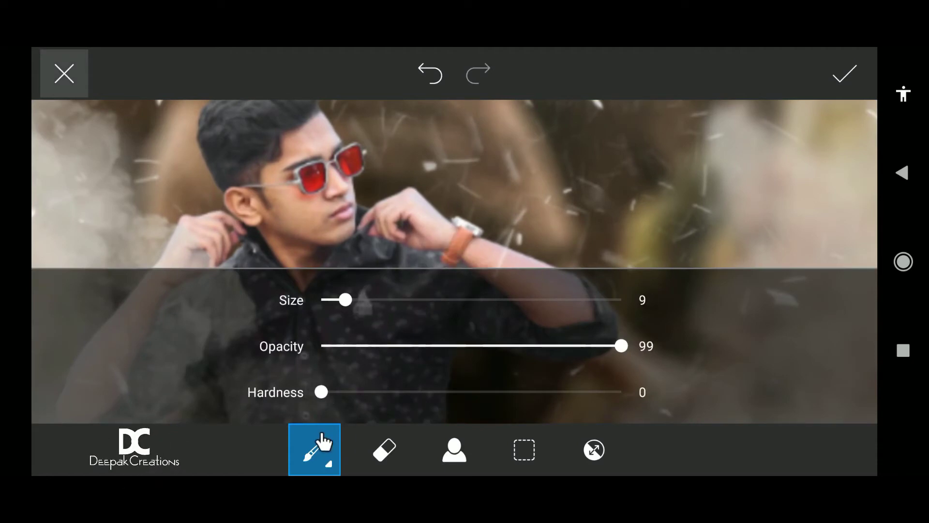
Step: Reduce the restore brush size and paint the brightness mask along the man's forearm and elbow beside the watch
{"action": "left_click", "coordinate": [318, 448]}
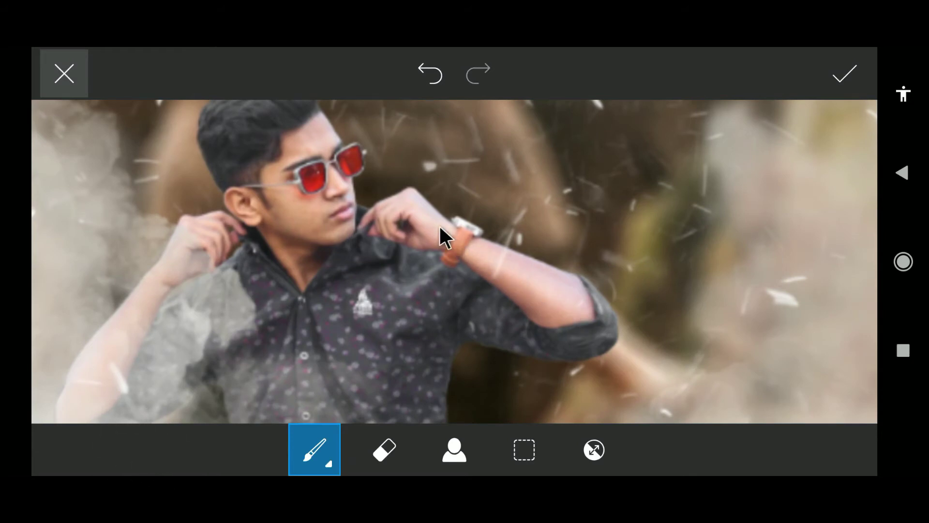
{"action": "left_click", "coordinate": [339, 462]}
{"action": "left_click_drag", "start_coordinate": [330, 299], "coordinate": [329, 298]}
{"action": "left_click", "coordinate": [326, 449]}
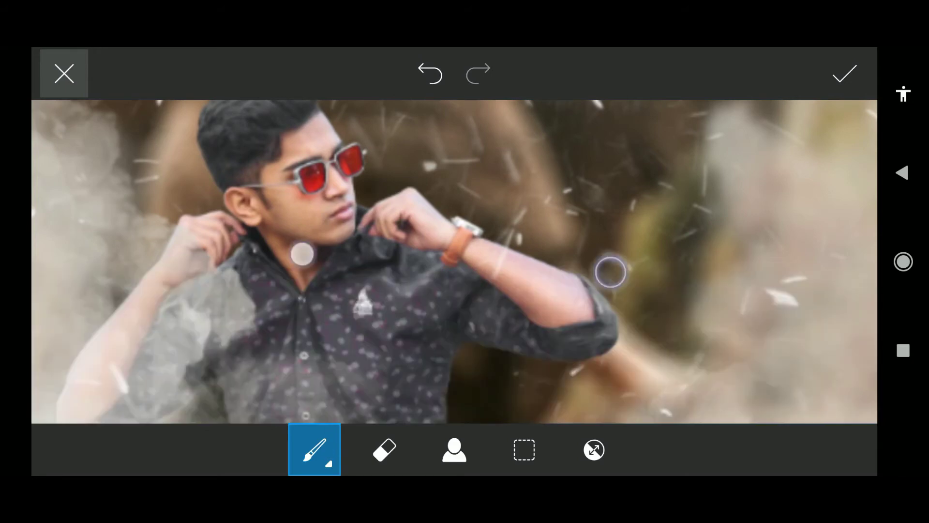
{"action": "scroll", "coordinate": [604, 291], "scroll_direction": "up", "scroll_amount": 4}
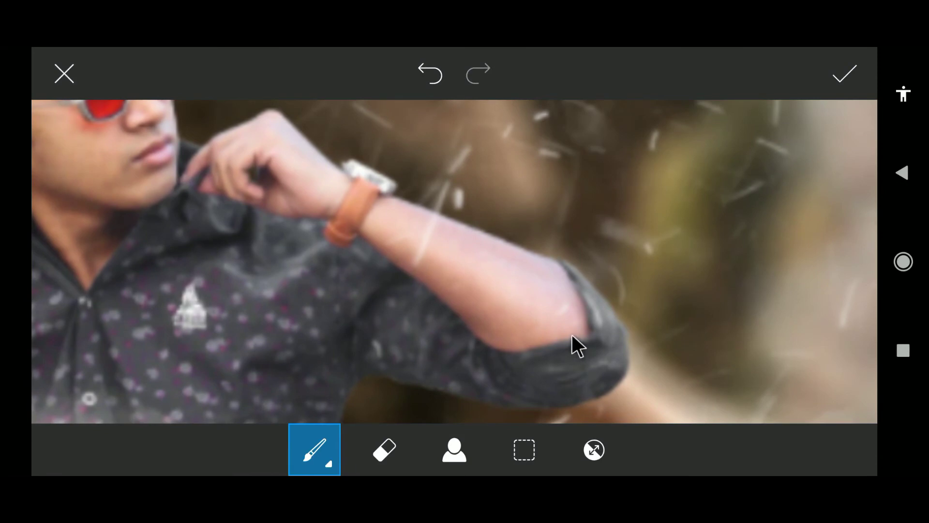
{"action": "left_click_drag", "start_coordinate": [573, 335], "coordinate": [492, 286]}
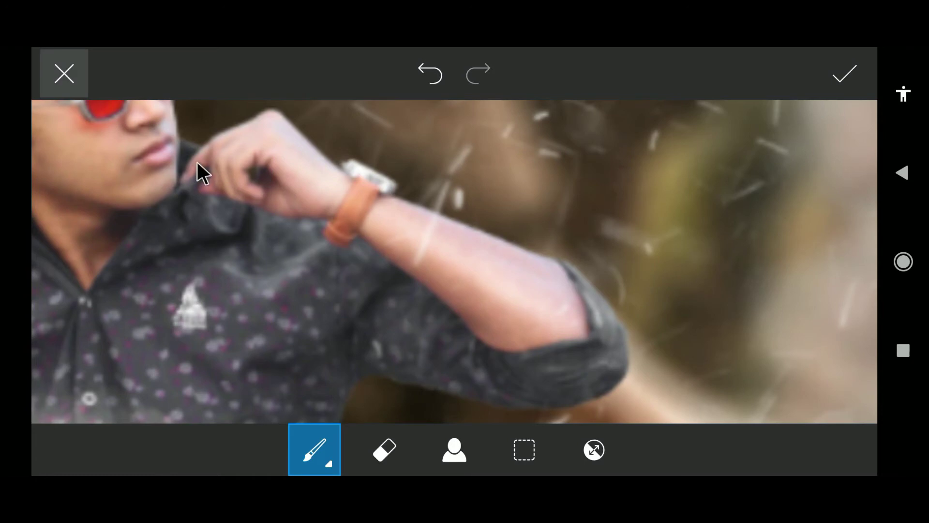
Step: Set the restore brush to size 6 and opacity 100 for masking the man
{"action": "scroll", "coordinate": [530, 333], "scroll_direction": "left", "scroll_amount": 4}
{"action": "scroll", "coordinate": [410, 290], "scroll_direction": "up", "scroll_amount": 2}
{"action": "scroll", "coordinate": [409, 290], "scroll_direction": "up", "scroll_amount": 3}
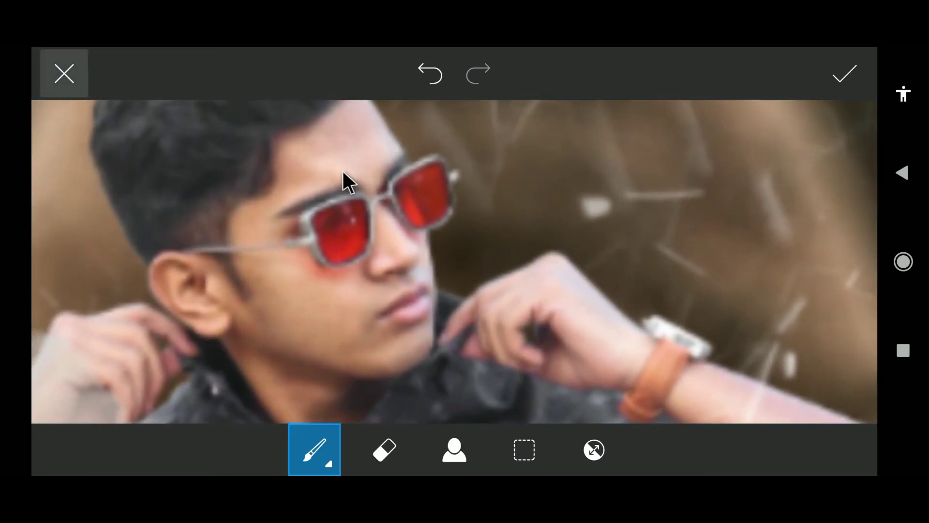
{"action": "scroll", "coordinate": [304, 293], "scroll_direction": "down", "scroll_amount": 3}
{"action": "left_click", "coordinate": [314, 449]}
{"action": "left_click", "coordinate": [315, 449]}
{"action": "left_click", "coordinate": [315, 449]}
{"action": "left_click_drag", "start_coordinate": [336, 299], "coordinate": [356, 300]}
{"action": "left_click", "coordinate": [314, 450]}
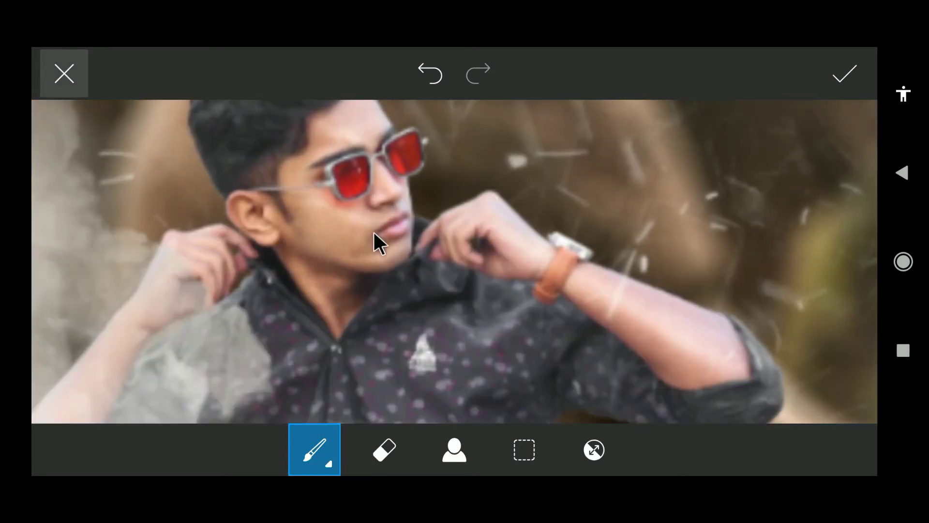
{"action": "scroll", "coordinate": [409, 291], "scroll_direction": "down", "scroll_amount": 3}
{"action": "left_click", "coordinate": [314, 449]}
{"action": "left_click_drag", "start_coordinate": [360, 300], "coordinate": [345, 300]}
{"action": "left_click_drag", "start_coordinate": [502, 346], "coordinate": [624, 350]}
{"action": "left_click", "coordinate": [314, 449]}
{"action": "scroll", "coordinate": [409, 334], "scroll_direction": "up", "scroll_amount": 3}
{"action": "left_click", "coordinate": [315, 449]}
{"action": "left_click", "coordinate": [336, 300]}
{"action": "left_click", "coordinate": [315, 450]}
Step: Undo the trial stroke, reduce the restore brush to size 4, and paint along the man's smoke-covered arm
{"action": "left_click_drag", "start_coordinate": [238, 302], "coordinate": [335, 180]}
{"action": "left_click", "coordinate": [431, 78]}
{"action": "left_click", "coordinate": [329, 447]}
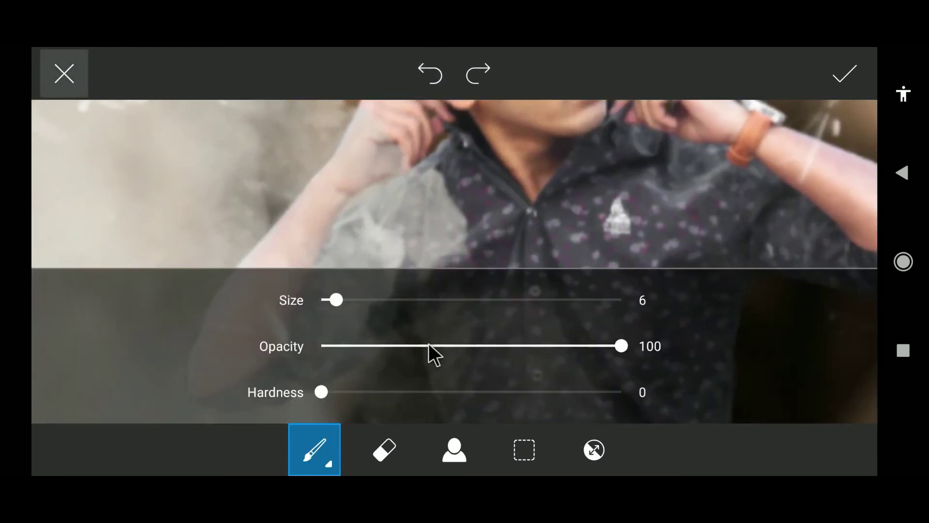
{"action": "mouse_move", "coordinate": [336, 300]}
{"action": "left_mouse_down"}
{"action": "mouse_move", "coordinate": [344, 305]}
{"action": "mouse_move", "coordinate": [331, 300]}
{"action": "left_mouse_up"}
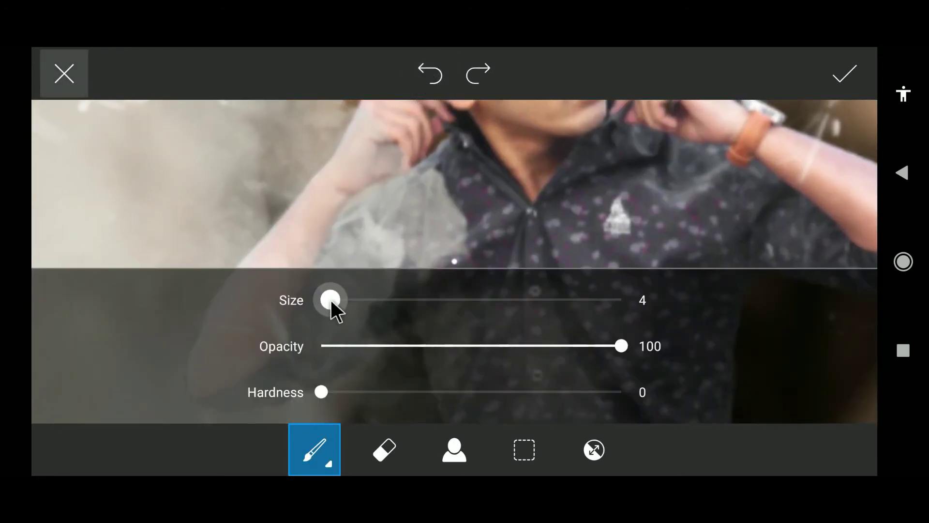
{"action": "left_click", "coordinate": [242, 341]}
{"action": "mouse_move", "coordinate": [242, 342]}
{"action": "left_mouse_down"}
{"action": "mouse_move", "coordinate": [332, 197]}
{"action": "mouse_move", "coordinate": [380, 146]}
{"action": "left_mouse_up"}
Step: Paint the brightness mask along the man's hair and upper body, and accept the mask
{"action": "scroll", "coordinate": [660, 166], "scroll_direction": "up", "scroll_amount": 3}
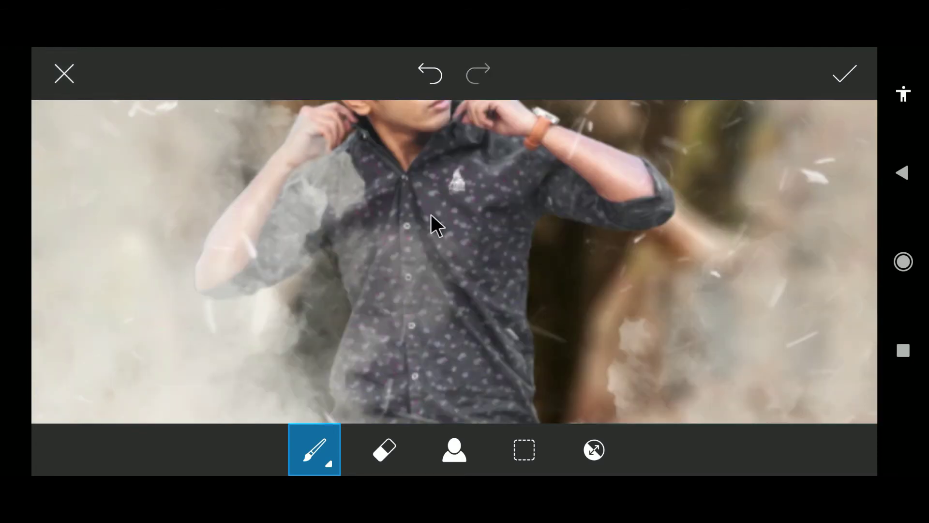
{"action": "scroll", "coordinate": [431, 224], "scroll_direction": "down", "scroll_amount": 1}
{"action": "scroll", "coordinate": [340, 242], "scroll_direction": "up", "scroll_amount": 5}
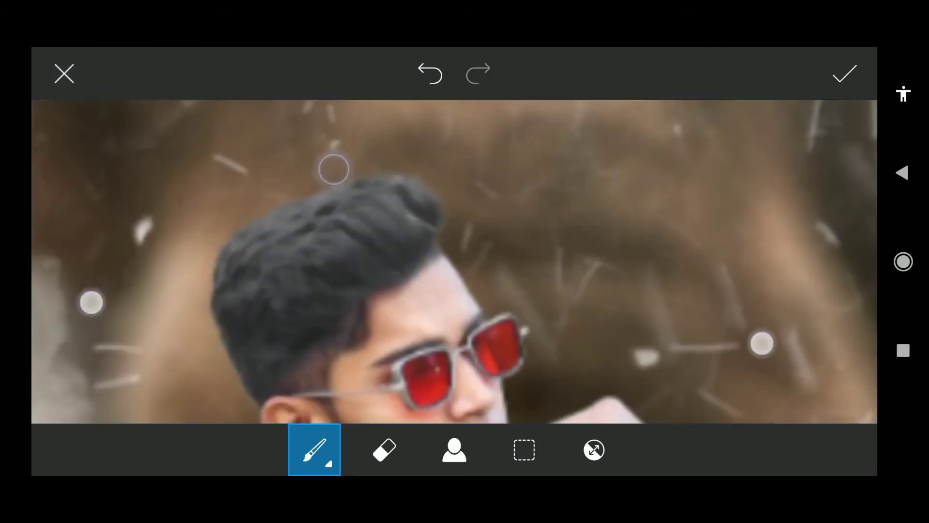
{"action": "left_click_drag", "start_coordinate": [442, 208], "coordinate": [423, 248]}
{"action": "scroll", "coordinate": [399, 242], "scroll_direction": "down", "scroll_amount": 3}
{"action": "scroll", "coordinate": [399, 243], "scroll_direction": "up", "scroll_amount": 2}
{"action": "left_click_drag", "start_coordinate": [218, 295], "coordinate": [246, 369]}
{"action": "left_click_drag", "start_coordinate": [392, 397], "coordinate": [363, 126]}
{"action": "scroll", "coordinate": [399, 262], "scroll_direction": "up", "scroll_amount": 5}
{"action": "mouse_move", "coordinate": [273, 160]}
{"action": "left_mouse_down"}
{"action": "mouse_move", "coordinate": [287, 254]}
{"action": "mouse_move", "coordinate": [357, 168]}
{"action": "mouse_move", "coordinate": [331, 323]}
{"action": "left_mouse_up"}
{"action": "scroll", "coordinate": [334, 333], "scroll_direction": "up", "scroll_amount": 2}
{"action": "left_click", "coordinate": [847, 78]}
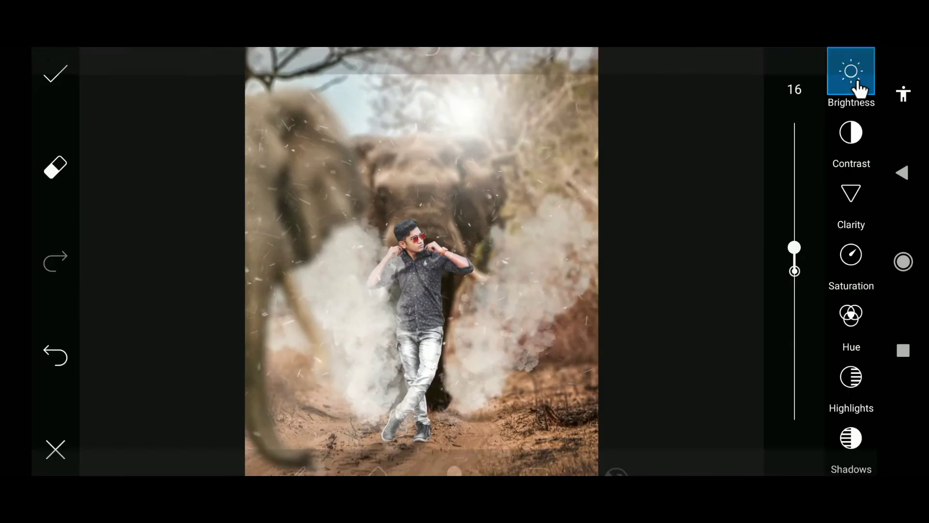
Step: Apply the brightness adjustment, open the composite in Draw, and save it as an image
{"action": "left_click", "coordinate": [68, 67]}
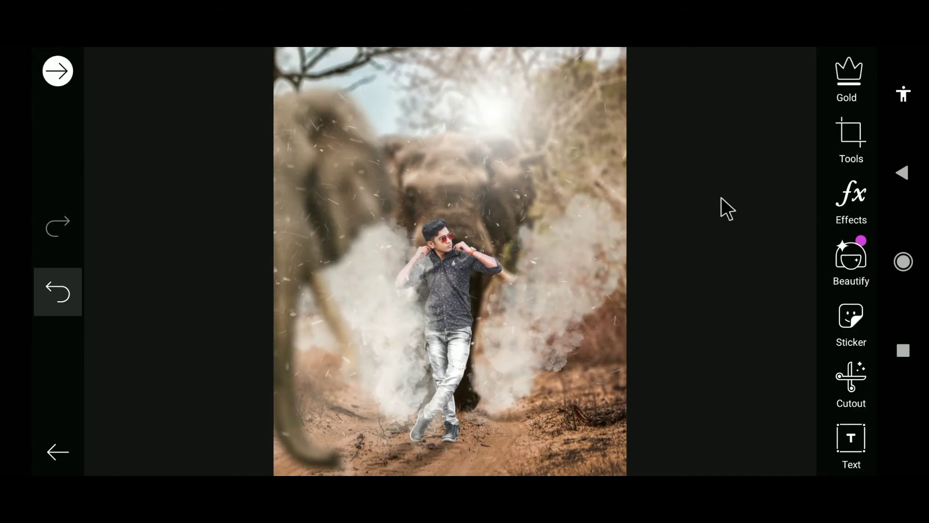
{"action": "scroll", "coordinate": [862, 248], "scroll_direction": "down", "scroll_amount": 8}
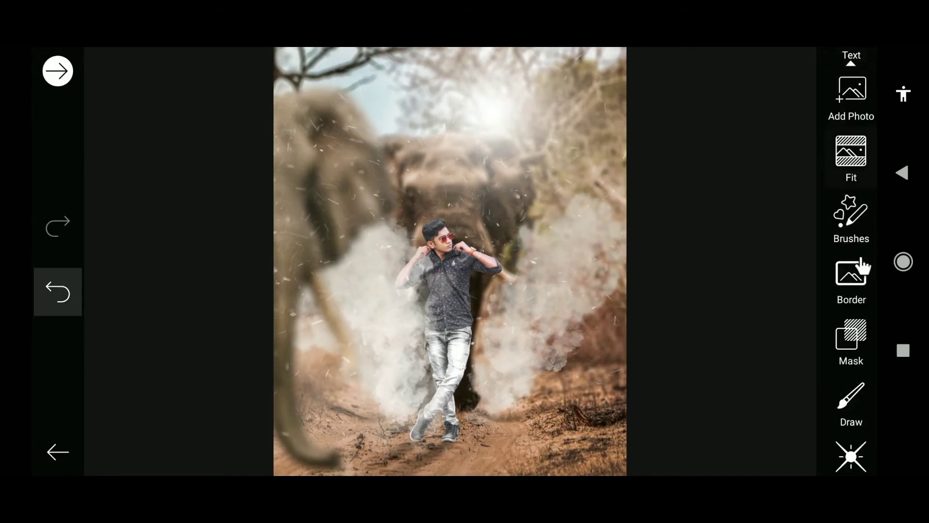
{"action": "left_click", "coordinate": [848, 331]}
{"action": "left_click", "coordinate": [717, 313]}
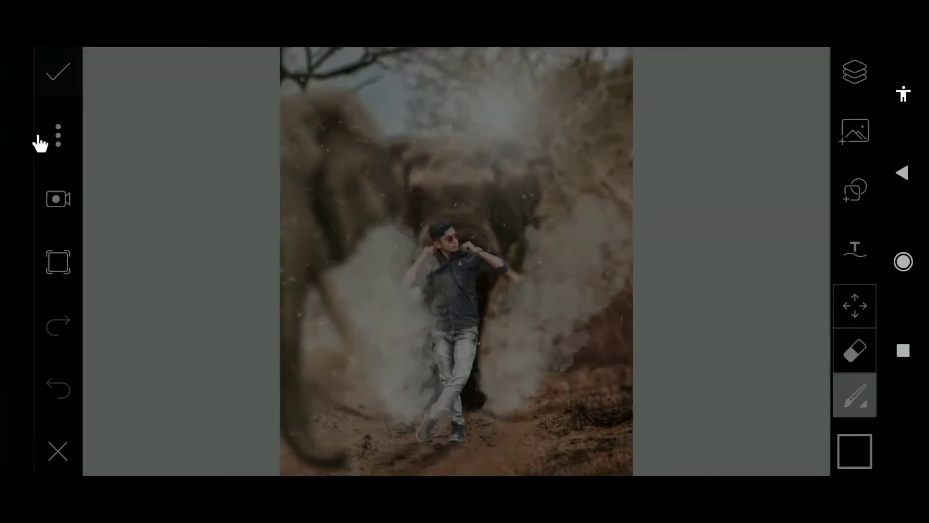
{"action": "left_click", "coordinate": [39, 133]}
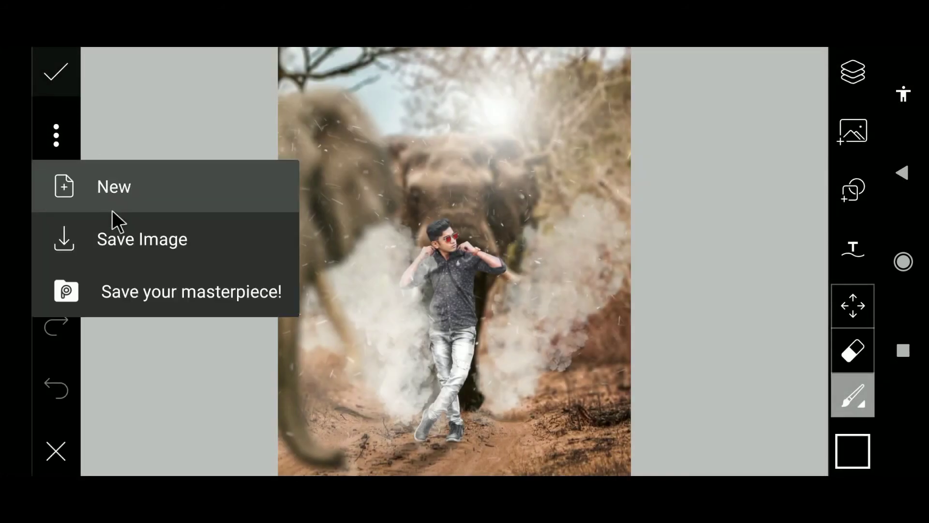
{"action": "left_click", "coordinate": [124, 237]}
Step: Switch to Lightroom and open the newly imported elephant composite from All Photos for editing
{"action": "left_click", "coordinate": [903, 262]}
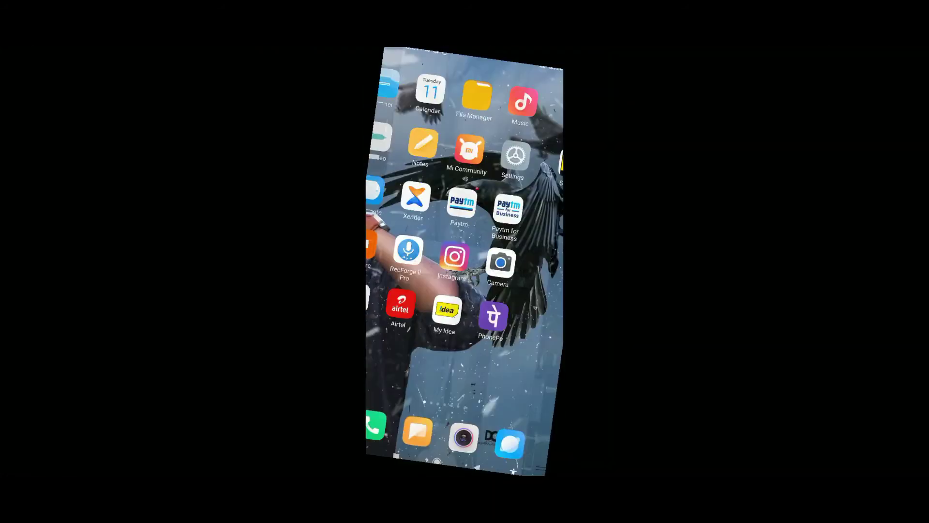
{"action": "scroll", "coordinate": [493, 315], "scroll_direction": "down", "scroll_amount": 5}
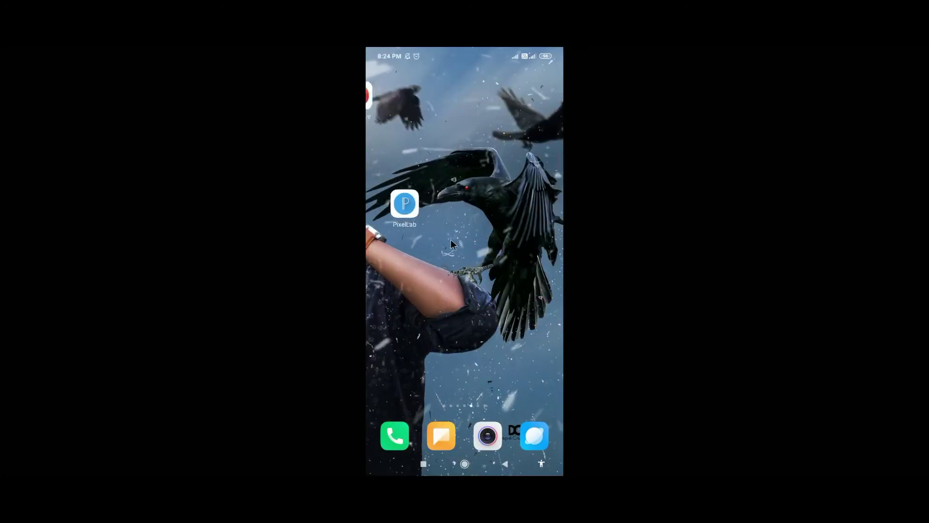
{"action": "left_click", "coordinate": [488, 147]}
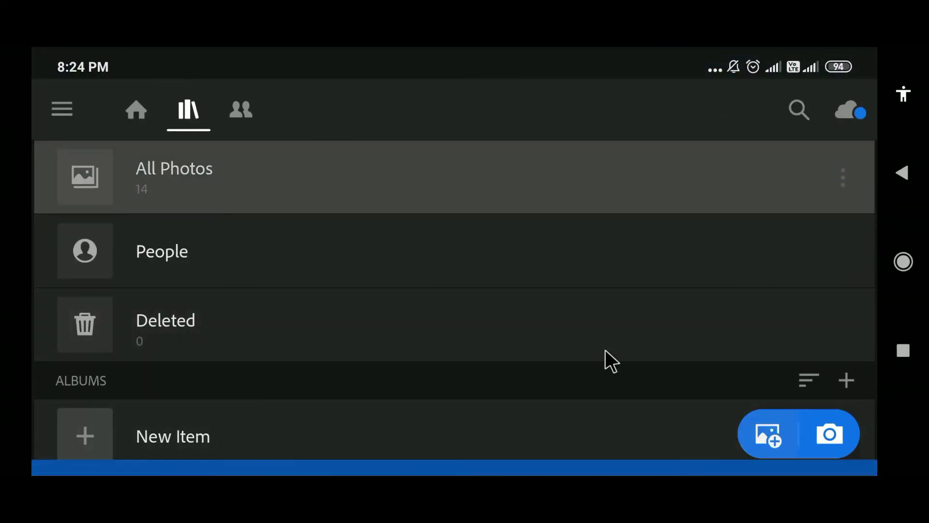
{"action": "left_click", "coordinate": [324, 198]}
{"action": "left_click", "coordinate": [115, 194]}
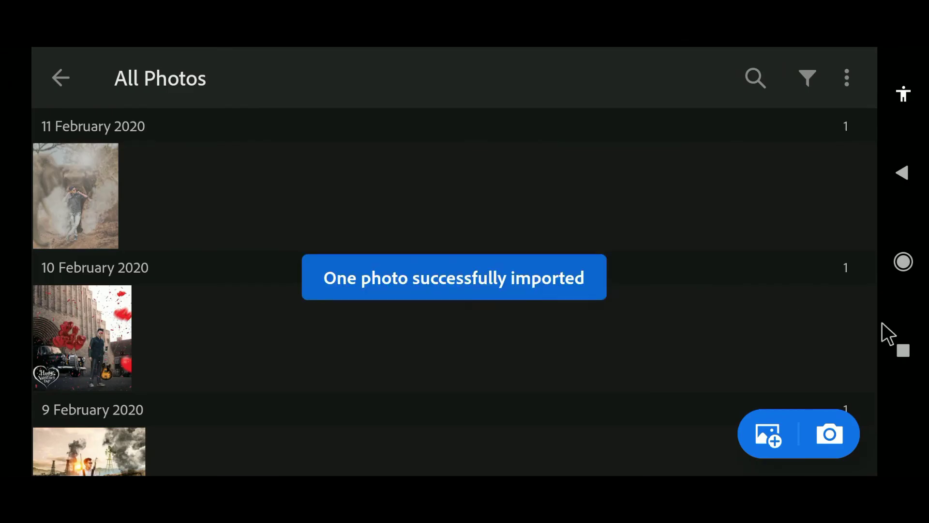
{"action": "scroll", "coordinate": [905, 150], "scroll_direction": "up", "scroll_amount": 3}
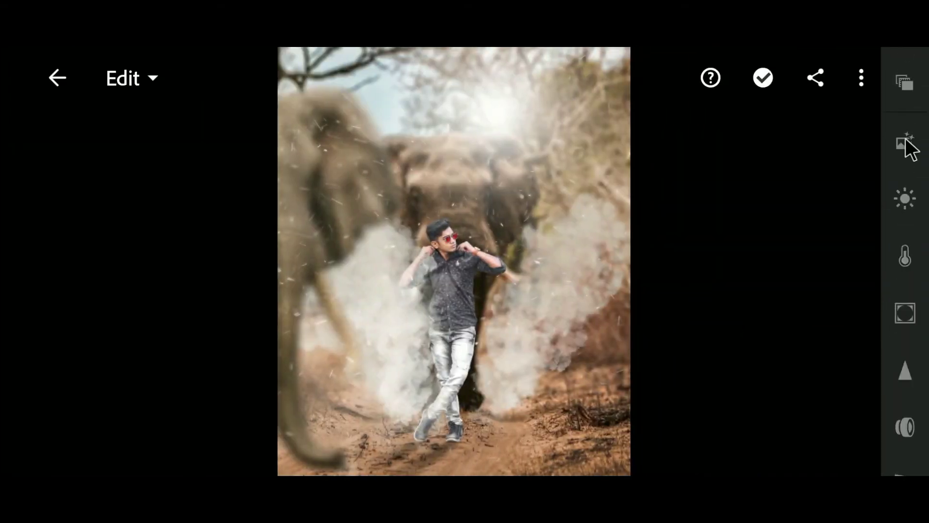
Step: Undo the trial Dehaze change and set the photo's Clarity to 83
{"action": "left_click", "coordinate": [906, 316]}
{"action": "mouse_move", "coordinate": [725, 267]}
{"action": "left_mouse_down"}
{"action": "mouse_move", "coordinate": [780, 271]}
{"action": "mouse_move", "coordinate": [730, 273]}
{"action": "left_mouse_up"}
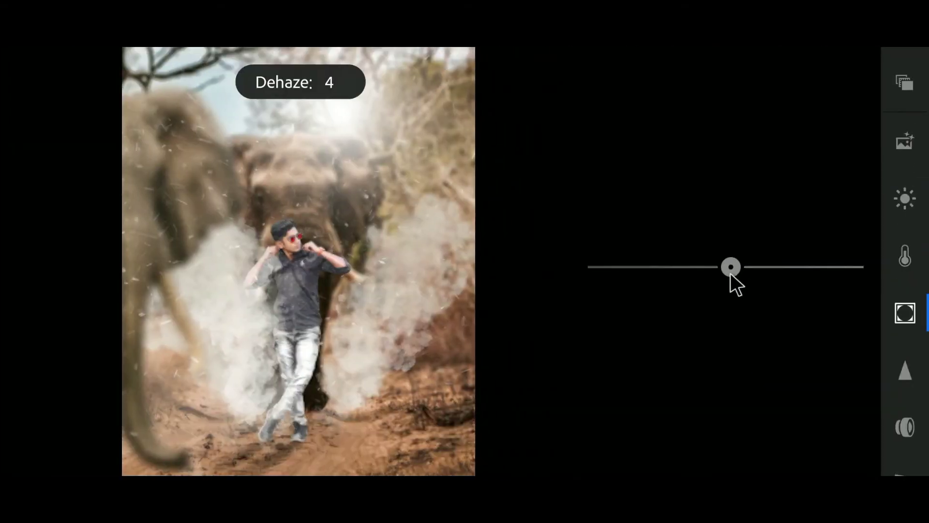
{"action": "left_click", "coordinate": [338, 81]}
{"action": "left_click_drag", "start_coordinate": [727, 214], "coordinate": [858, 211]}
{"action": "left_click_drag", "start_coordinate": [856, 209], "coordinate": [849, 209]}
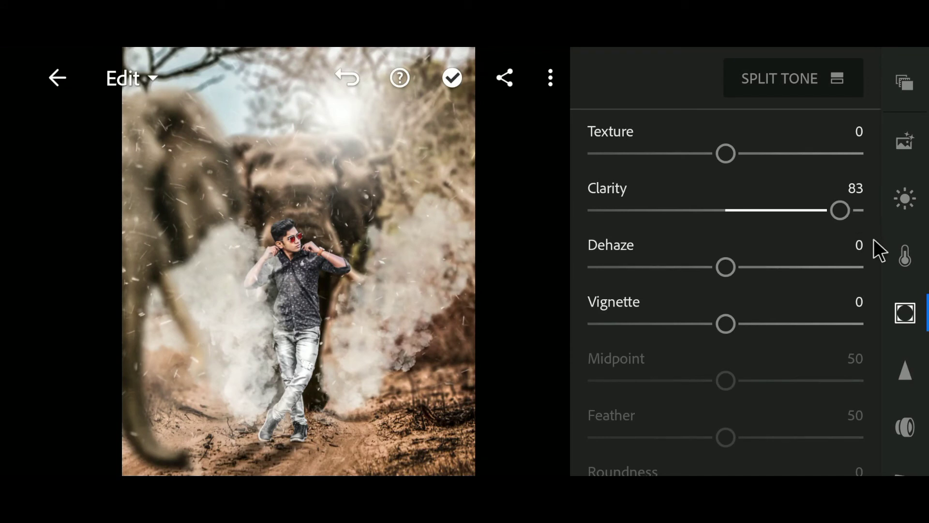
Step: Set the photo's Saturation to 13 and its colour temperature to 2
{"action": "scroll", "coordinate": [892, 240], "scroll_direction": "down", "scroll_amount": 1}
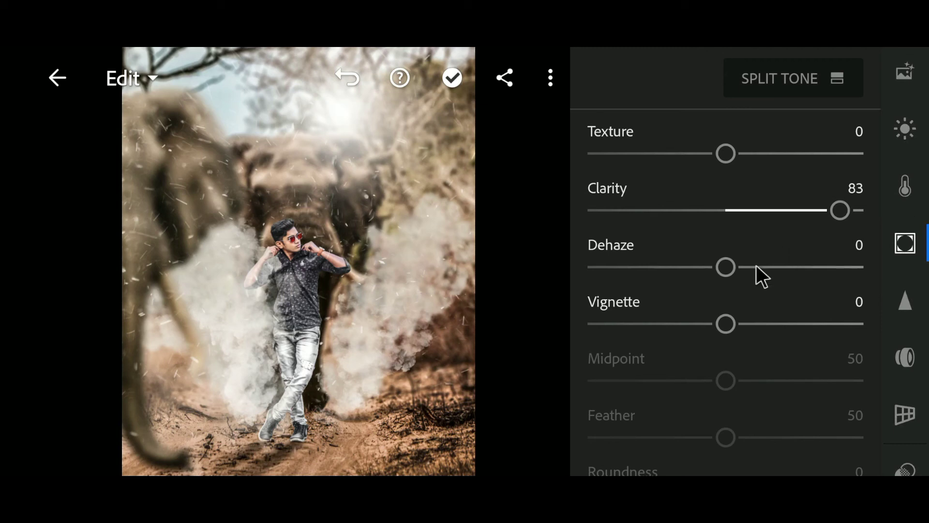
{"action": "left_click", "coordinate": [904, 193]}
{"action": "left_click_drag", "start_coordinate": [732, 368], "coordinate": [751, 366]}
{"action": "left_click_drag", "start_coordinate": [734, 207], "coordinate": [741, 210]}
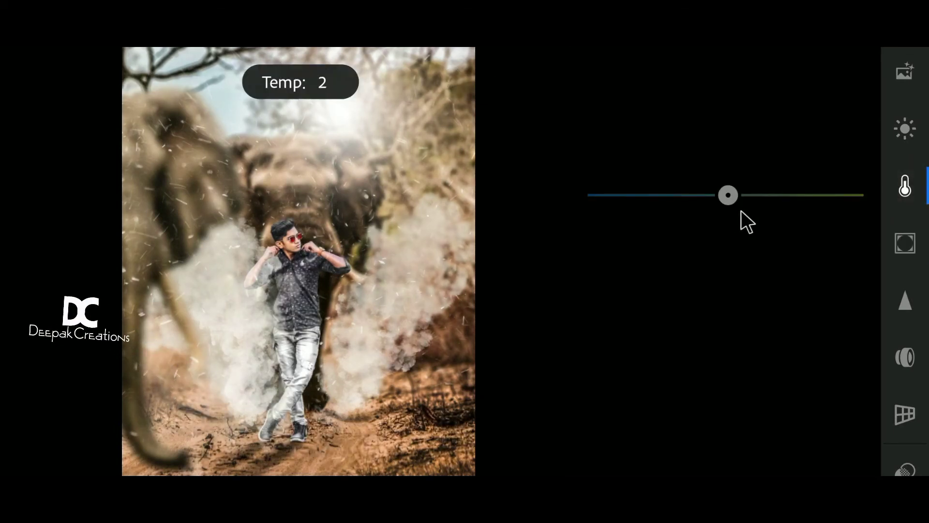
Step: Increase the saturation of the warm colour ranges in the colour mix and fine-tune their luminance
{"action": "left_click", "coordinate": [818, 78]}
{"action": "left_click_drag", "start_coordinate": [749, 253], "coordinate": [780, 253]}
{"action": "mouse_move", "coordinate": [755, 308]}
{"action": "left_mouse_down"}
{"action": "mouse_move", "coordinate": [742, 305]}
{"action": "mouse_move", "coordinate": [753, 307]}
{"action": "left_mouse_up"}
{"action": "left_click", "coordinate": [657, 129]}
{"action": "left_click_drag", "start_coordinate": [762, 251], "coordinate": [782, 257]}
{"action": "mouse_move", "coordinate": [755, 308]}
{"action": "left_mouse_down"}
{"action": "mouse_move", "coordinate": [776, 311]}
{"action": "mouse_move", "coordinate": [763, 313]}
{"action": "left_mouse_up"}
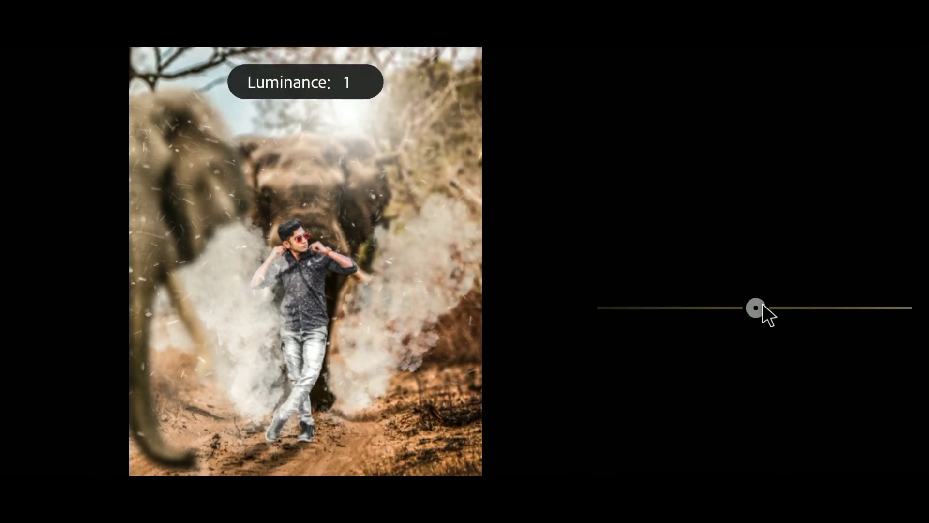
{"action": "left_click", "coordinate": [690, 128]}
{"action": "left_click_drag", "start_coordinate": [755, 252], "coordinate": [777, 254]}
{"action": "left_click", "coordinate": [863, 77]}
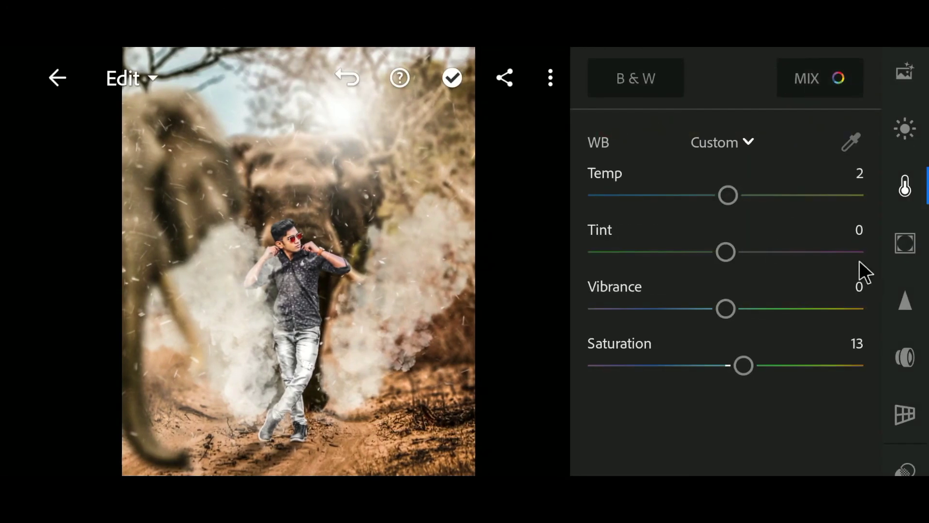
Step: Set the photo's Exposure to -0.62EV and Shadows to 73
{"action": "left_click", "coordinate": [906, 198]}
{"action": "left_click_drag", "start_coordinate": [724, 155], "coordinate": [723, 170]}
{"action": "left_click_drag", "start_coordinate": [734, 315], "coordinate": [842, 338]}
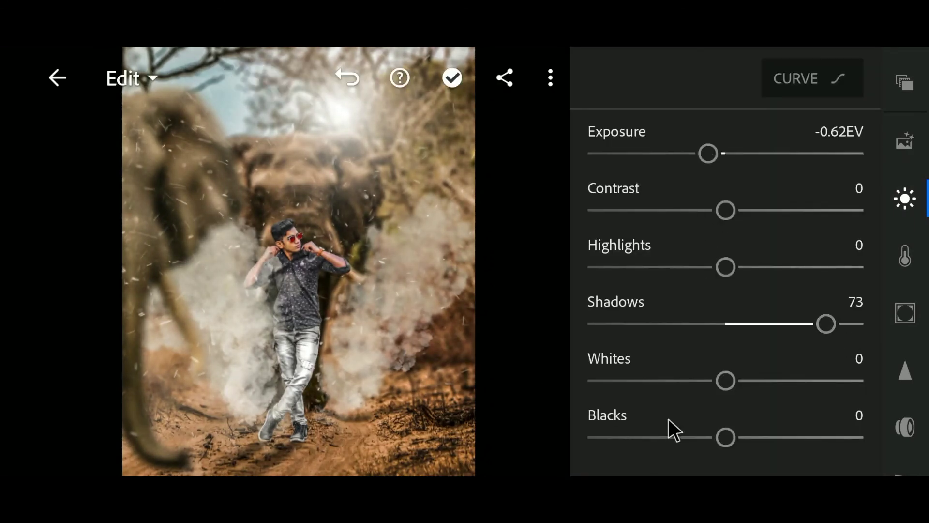
Step: Set Whites to 22, Blacks to 31 and Highlights to 39, and compare the edit with the original
{"action": "left_click_drag", "start_coordinate": [718, 363], "coordinate": [762, 386]}
{"action": "left_click_drag", "start_coordinate": [726, 439], "coordinate": [774, 438]}
{"action": "left_click_drag", "start_coordinate": [730, 277], "coordinate": [783, 276]}
{"action": "left_click", "coordinate": [402, 241]}
{"action": "left_click", "coordinate": [402, 241]}
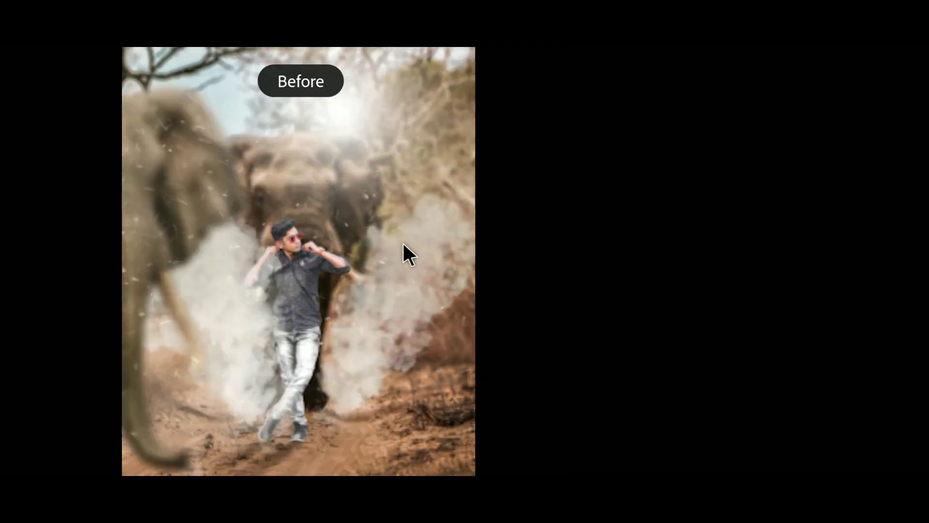
{"action": "left_click", "coordinate": [403, 241]}
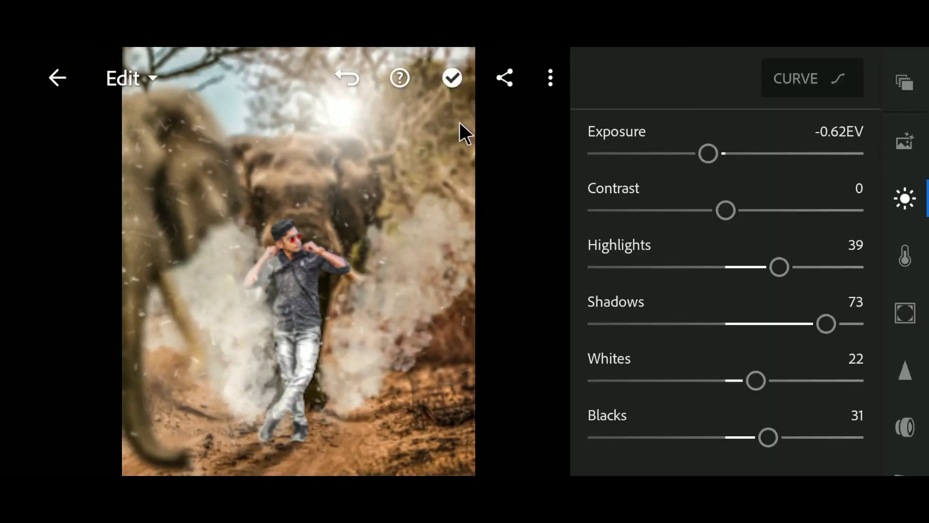